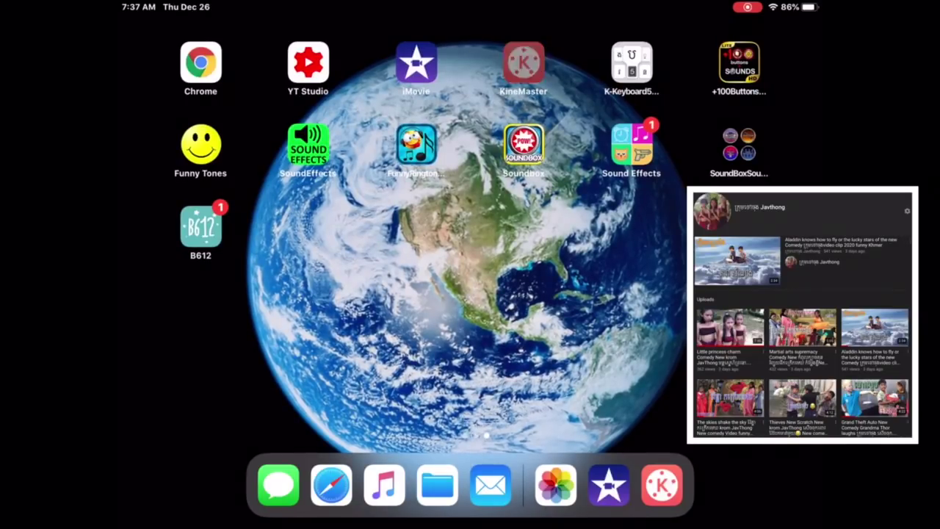
- Launch KineMaster and create a new project with the chosen aspect ratio
left_click(523, 63)
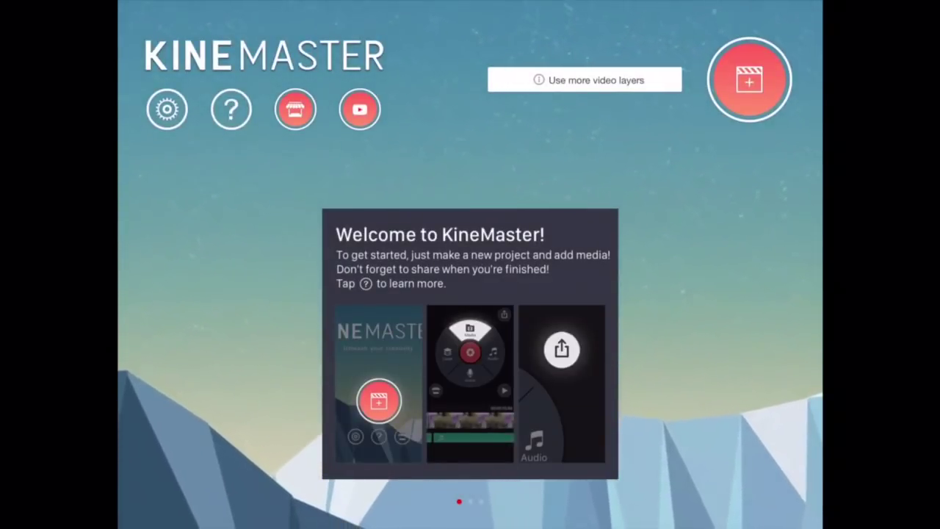
left_click(749, 79)
left_click(131, 10)
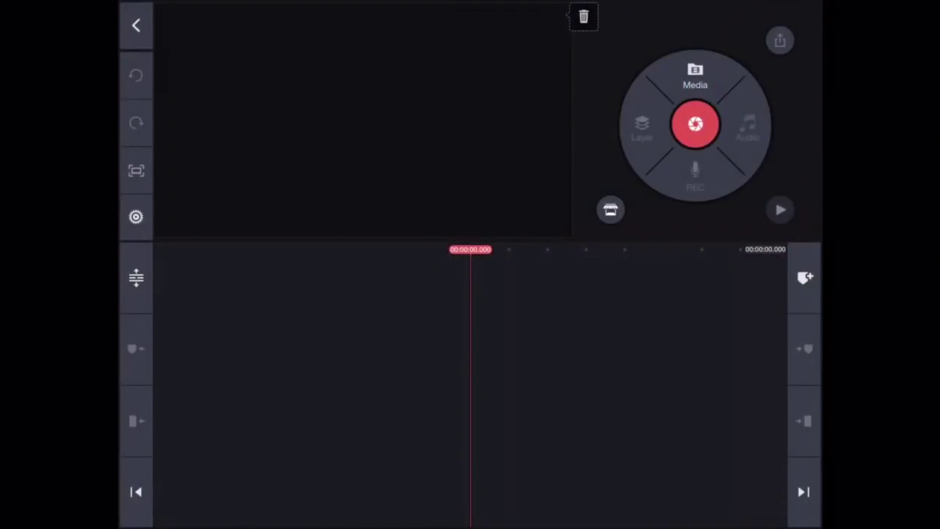
- Browse to the plain background images in the photo media list
left_click(694, 76)
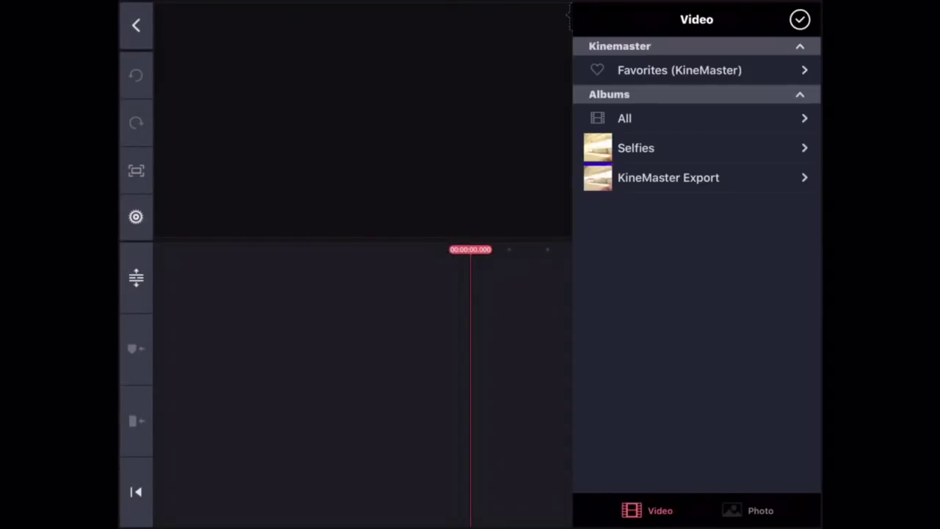
left_click(748, 510)
left_click(660, 98)
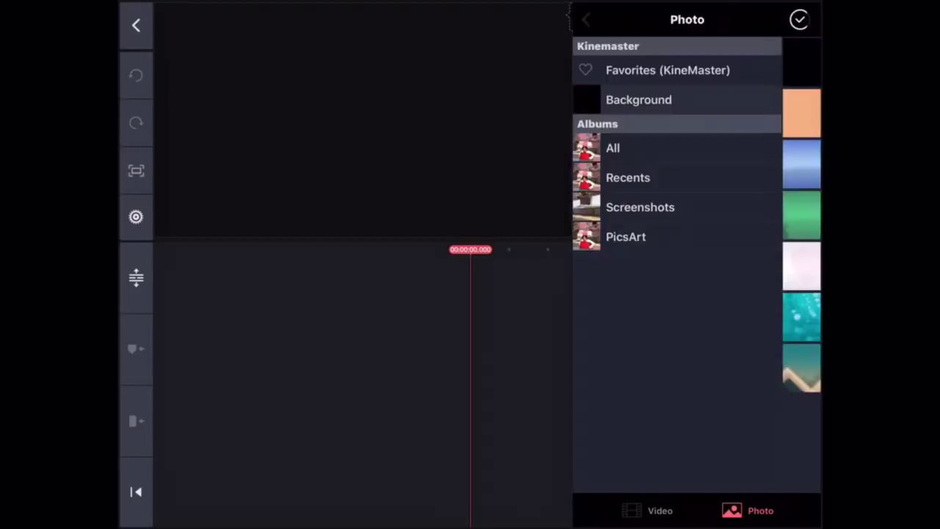
- Add the teal background as the first clip and the empty shed photo as a layer
left_click(663, 113)
left_click(799, 19)
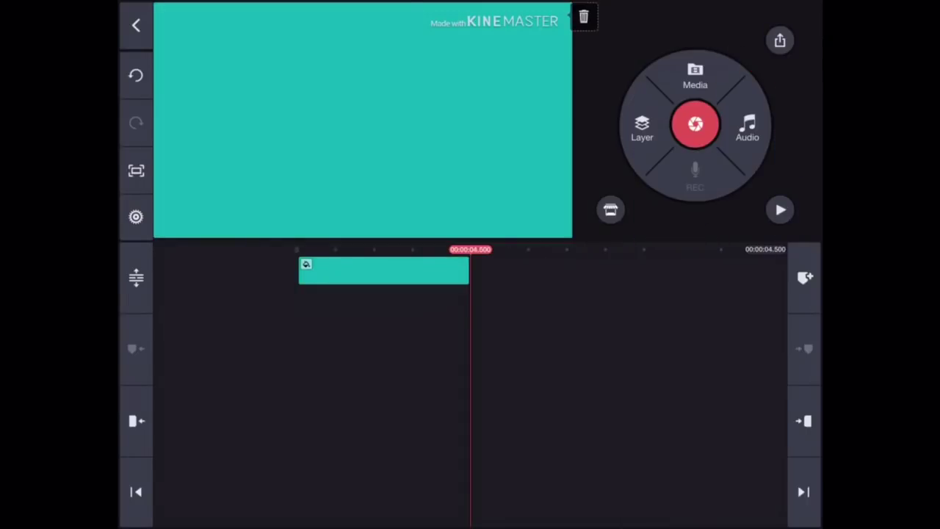
left_click(642, 129)
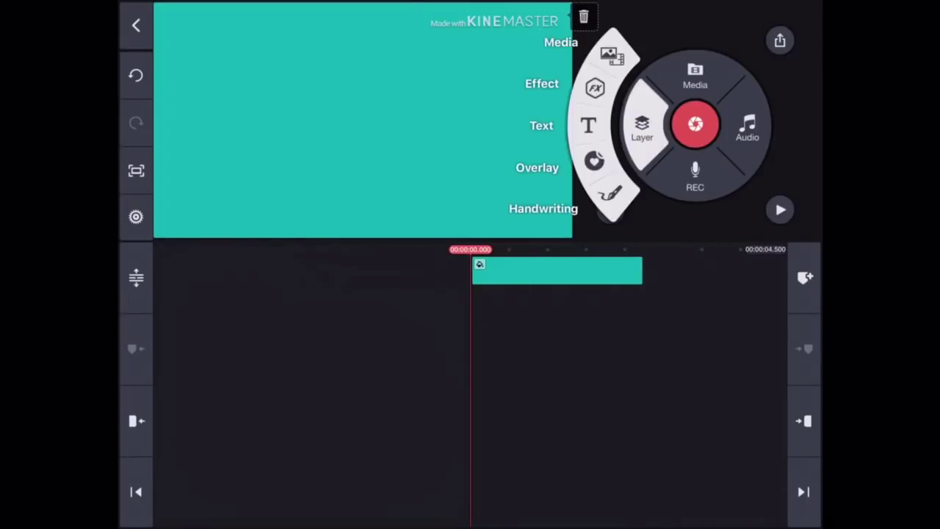
left_click(611, 56)
left_click(696, 118)
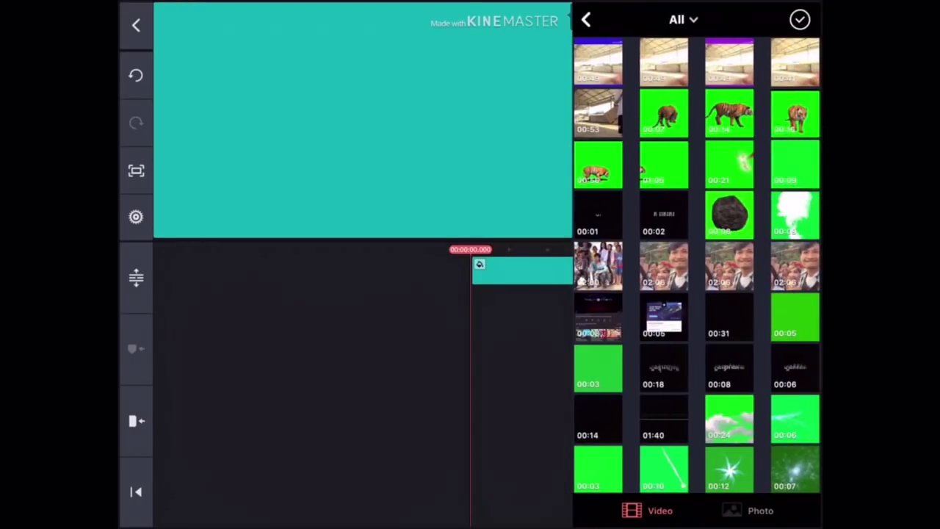
left_click(749, 510)
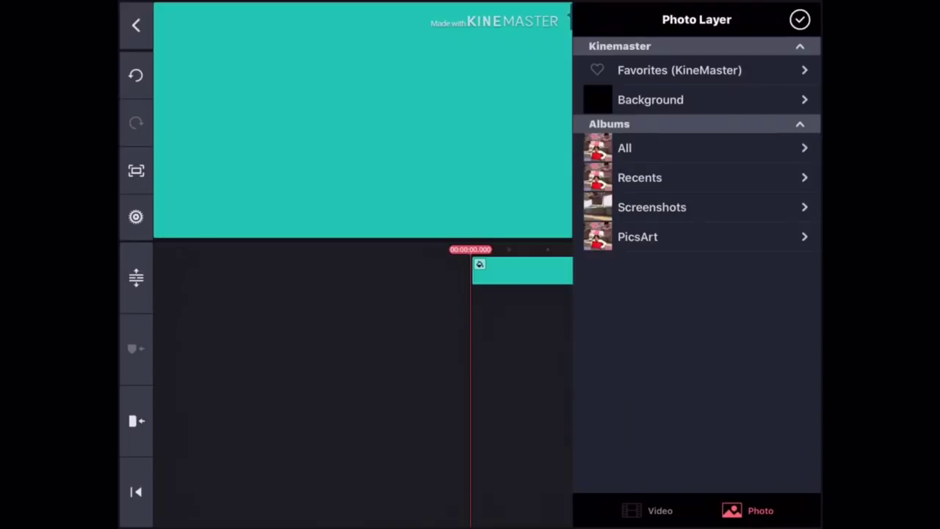
left_click(696, 148)
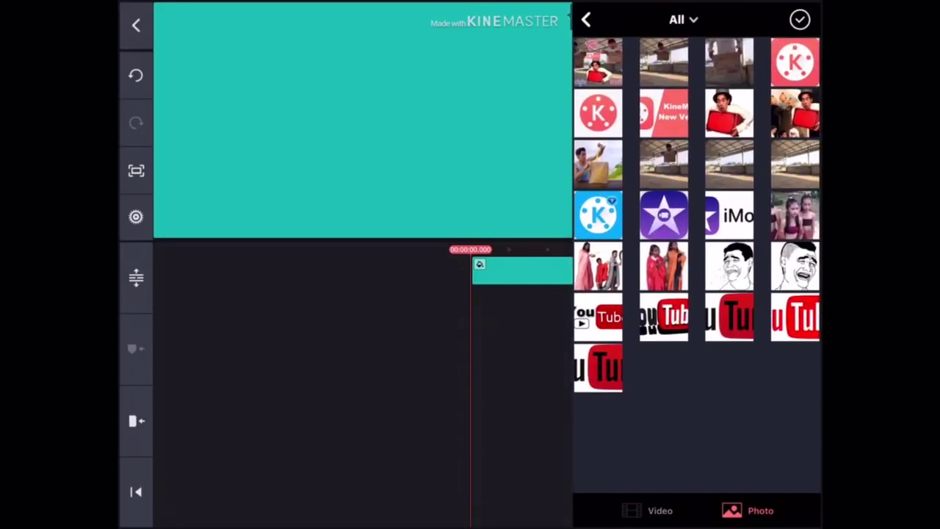
left_click(664, 60)
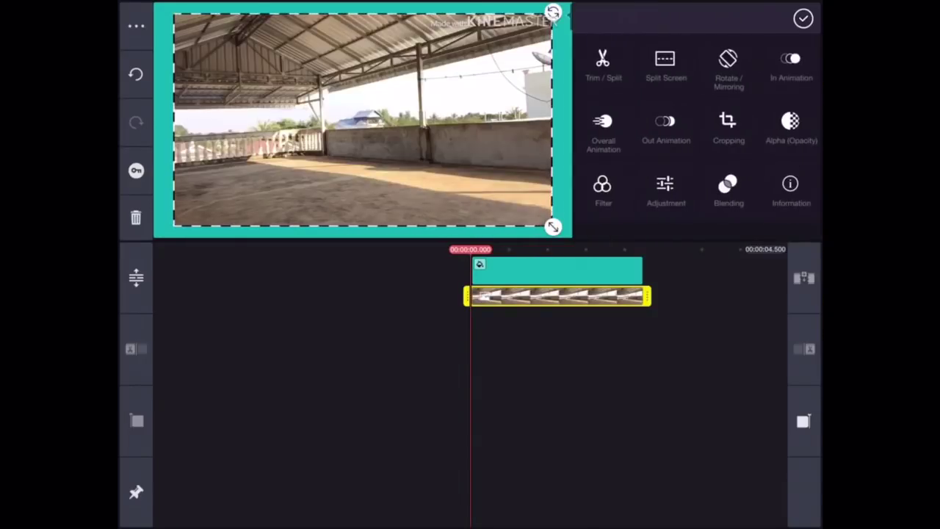
- Move the shed photo slightly lower and enlarge it to fill more of the frame
left_click_drag(364, 118, 363, 132)
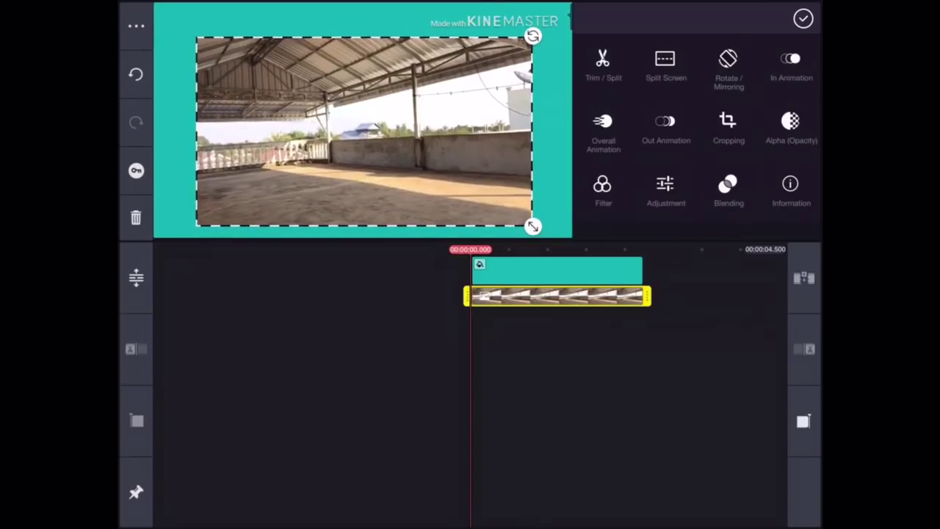
left_click_drag(534, 228, 536, 230)
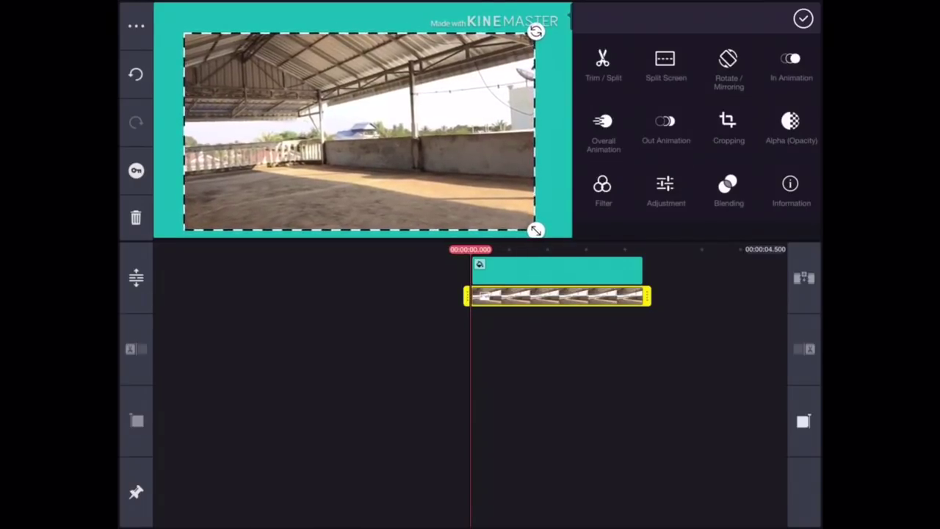
left_click(330, 367)
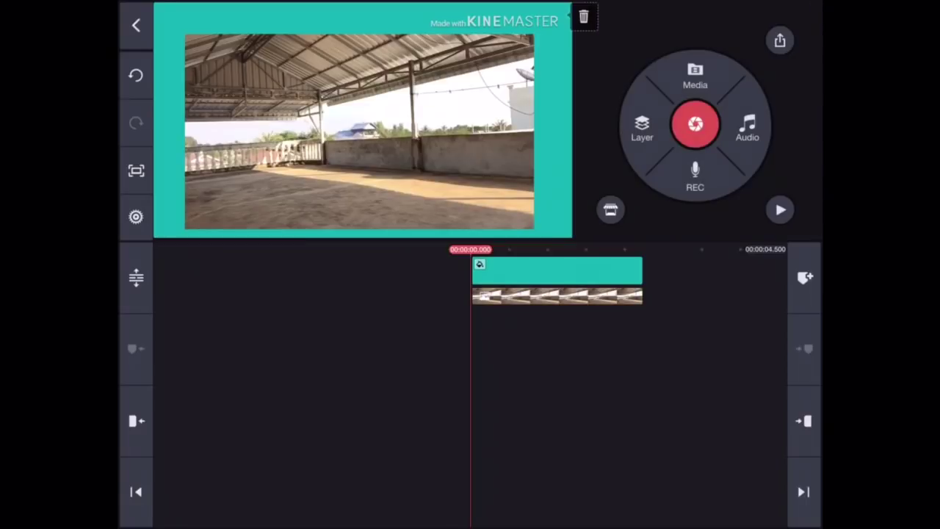
- Lengthen the teal background clip to about 13.6 seconds
left_click(558, 270)
left_click_drag(642, 270, 785, 270)
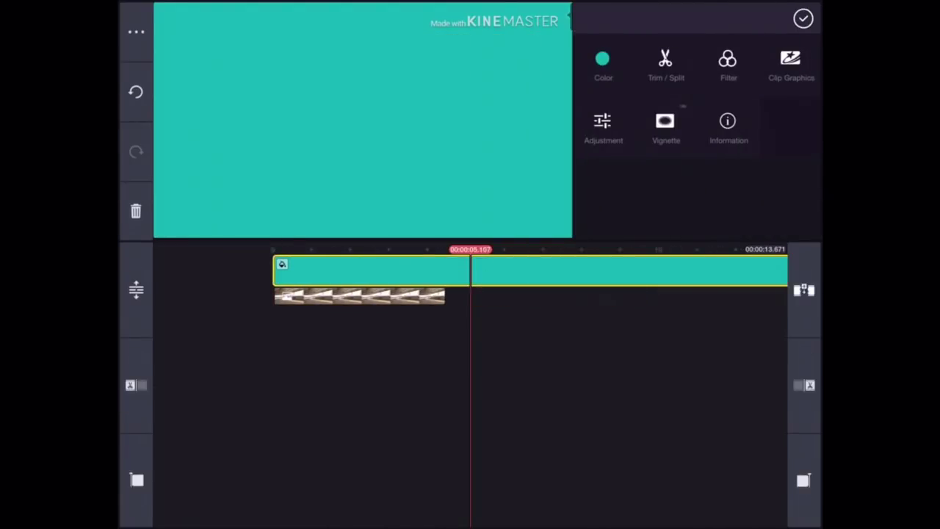
left_click(514, 368)
- Stretch the shed photo layer across the full timeline
left_click(411, 296)
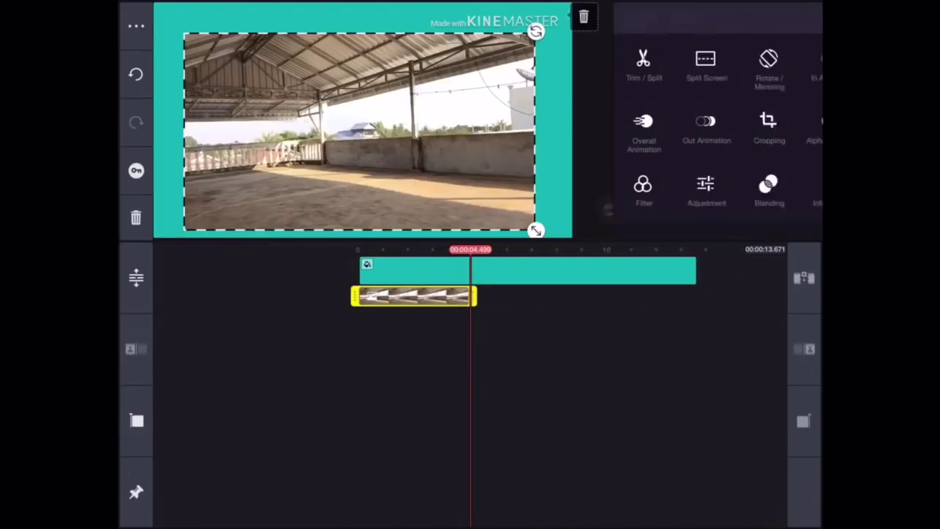
left_click_drag(411, 367, 525, 367)
left_click_drag(586, 296, 786, 296)
left_click_drag(514, 368, 293, 367)
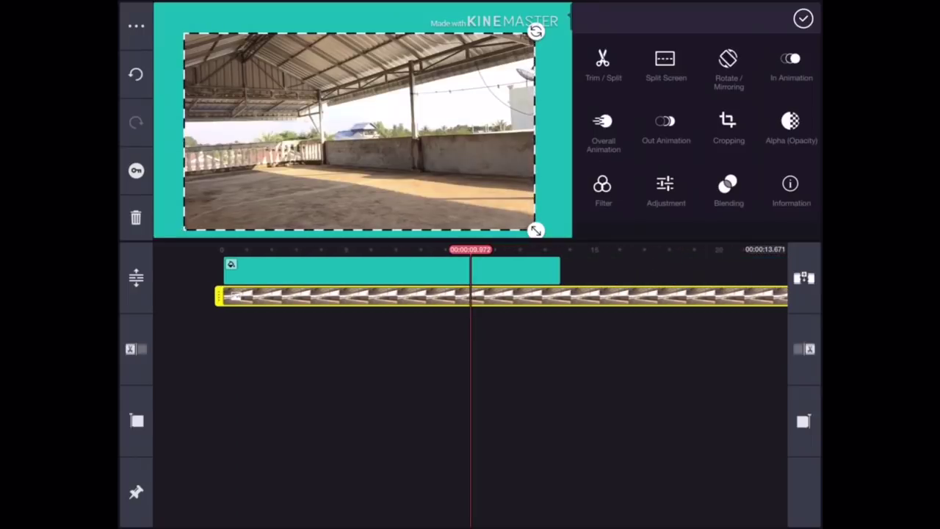
left_click(470, 367)
- Extend the teal background clip to about 34 seconds
left_click(367, 271)
left_click_drag(562, 270, 786, 270)
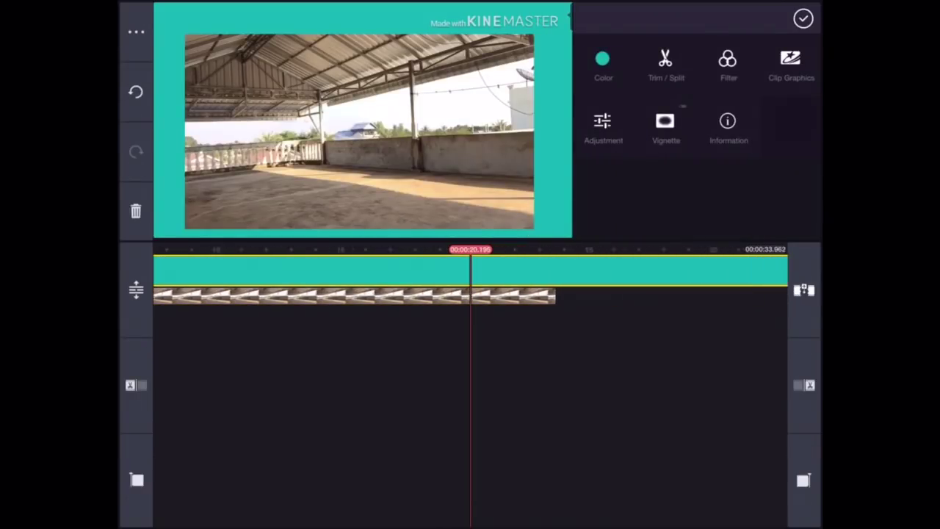
left_click_drag(294, 368, 660, 367)
- Add a new media layer from the all-media album for the rooftop video
left_click(802, 18)
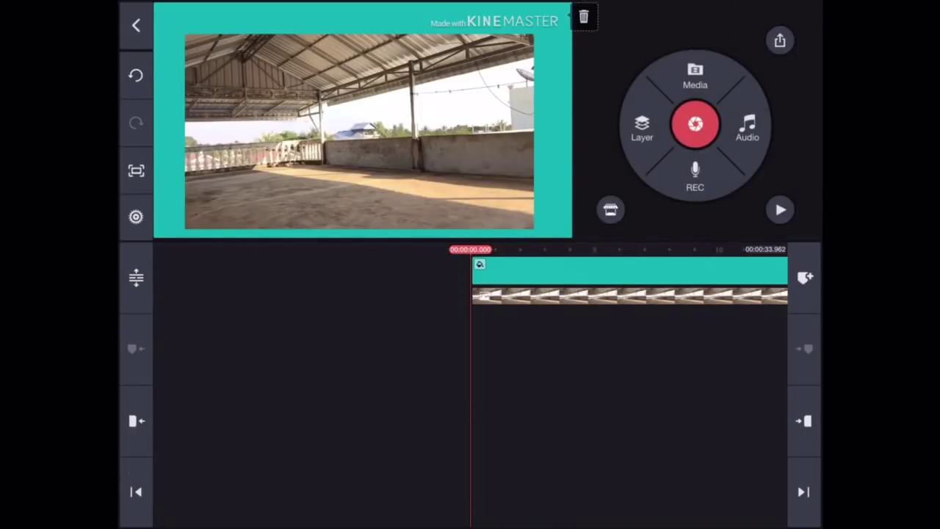
left_click(642, 129)
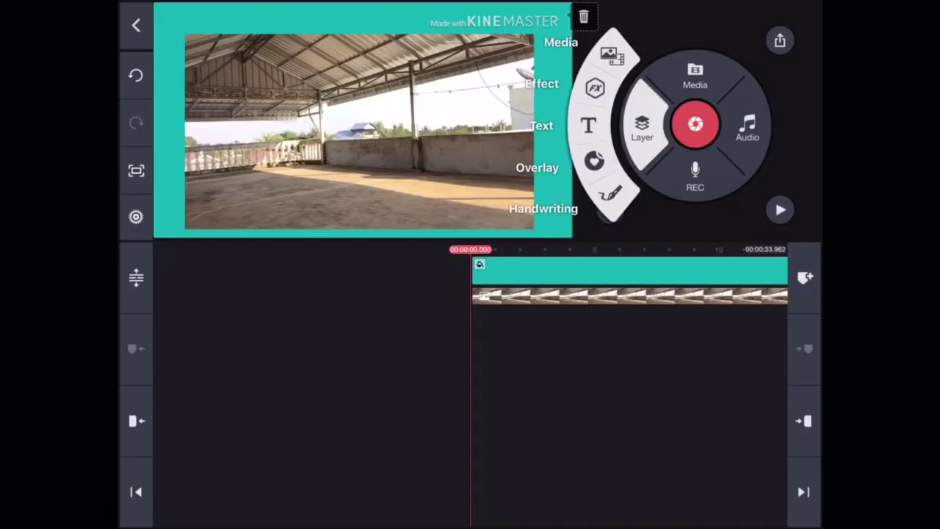
left_click(613, 55)
left_click(696, 119)
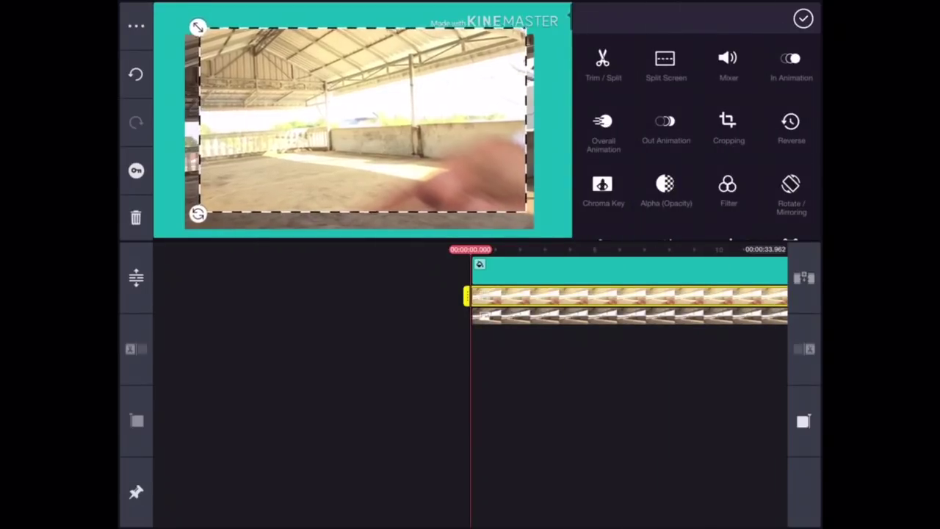
- Enlarge and lower the rooftop video to match the shed photo, then play the project
left_click_drag(203, 28, 188, 21)
left_click_drag(360, 117, 357, 128)
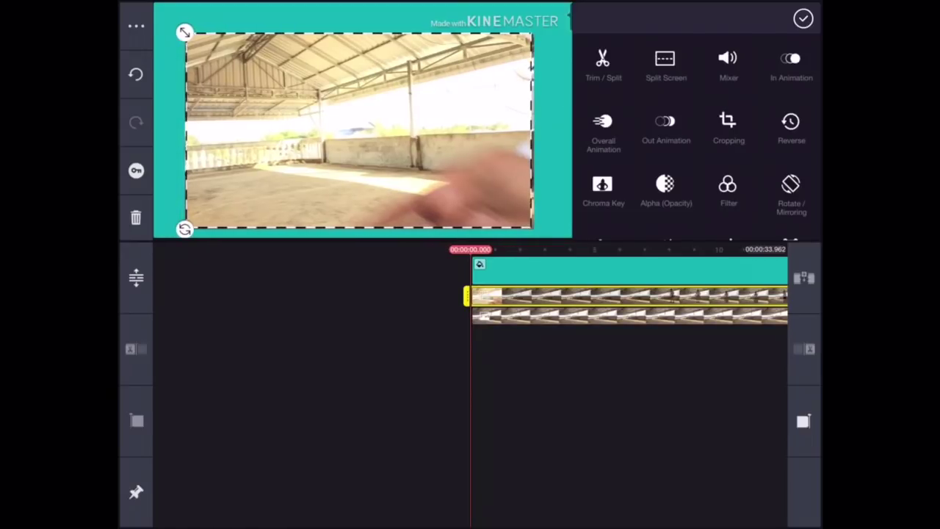
left_click_drag(184, 31, 181, 29)
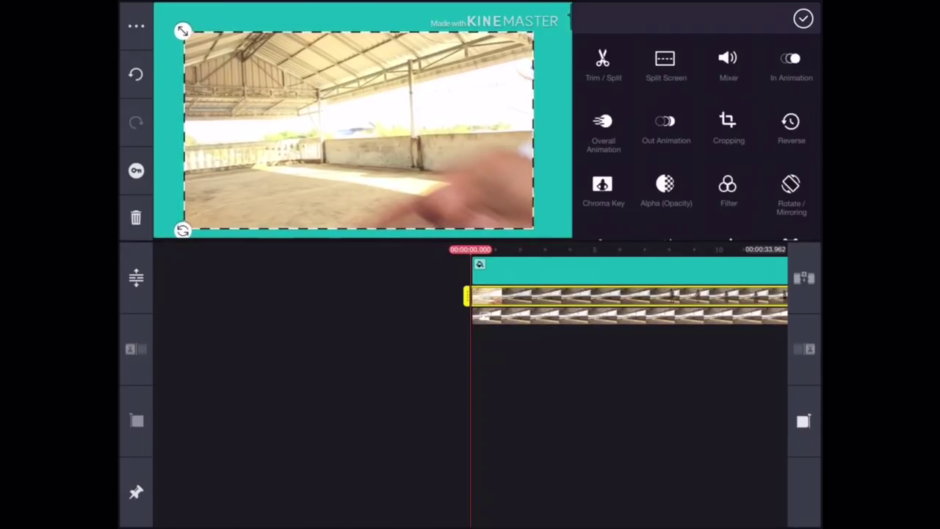
left_click(802, 18)
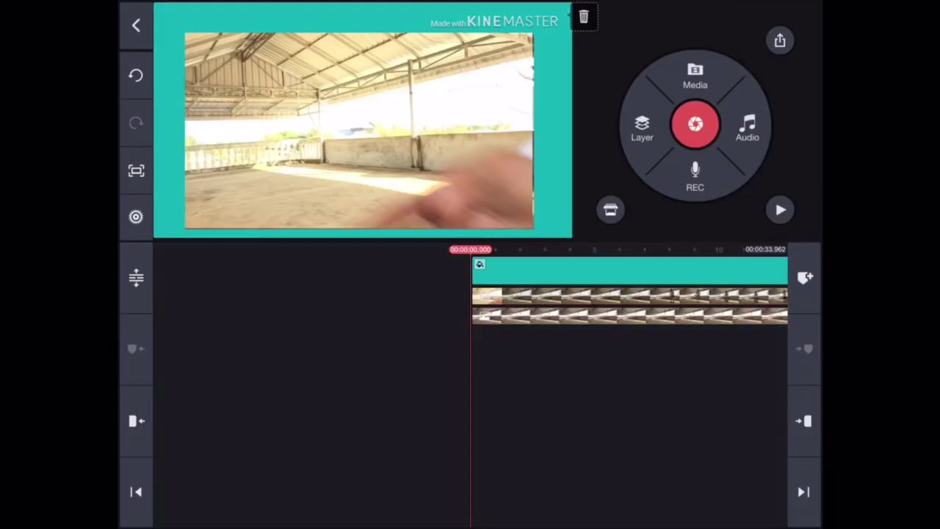
left_click(780, 209)
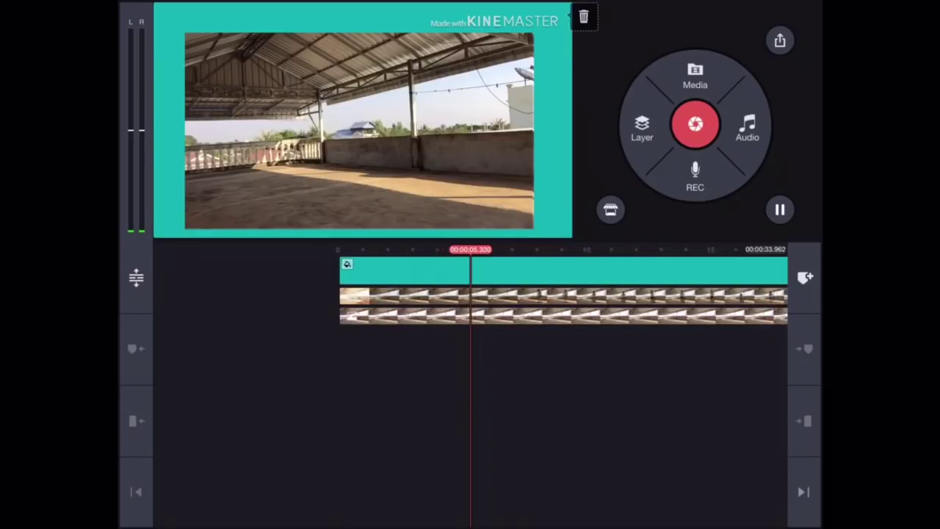
- Stop playback, deselect the video layer and return to the project's start
left_click(588, 316)
left_click_drag(335, 316, 371, 316)
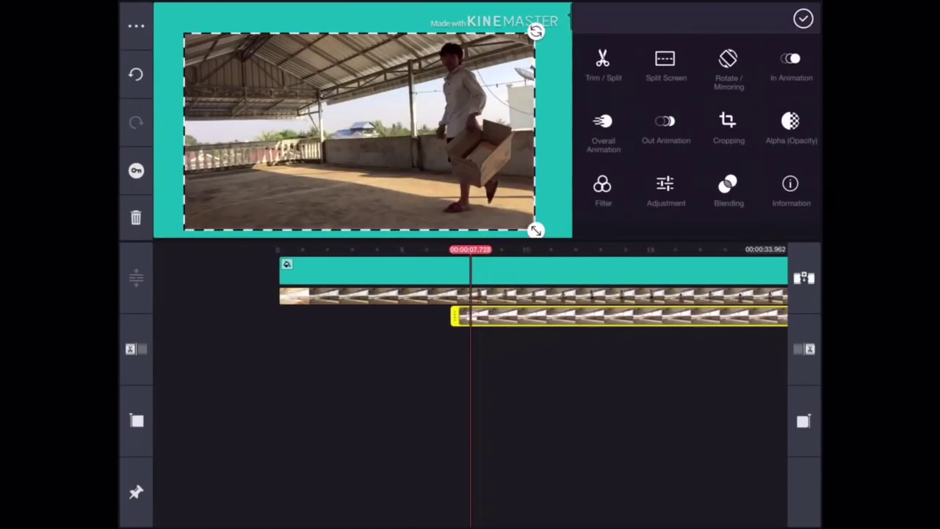
left_click(802, 19)
left_click_drag(368, 367, 441, 367)
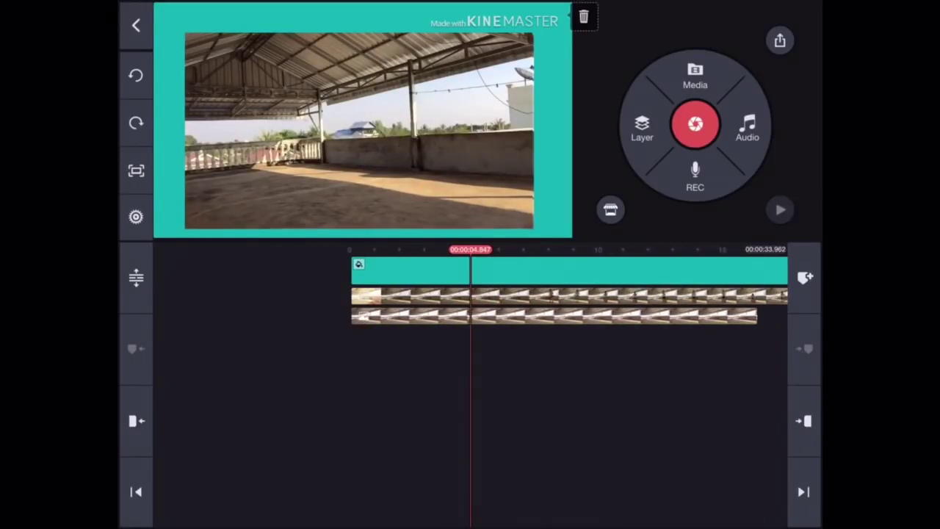
left_click(135, 492)
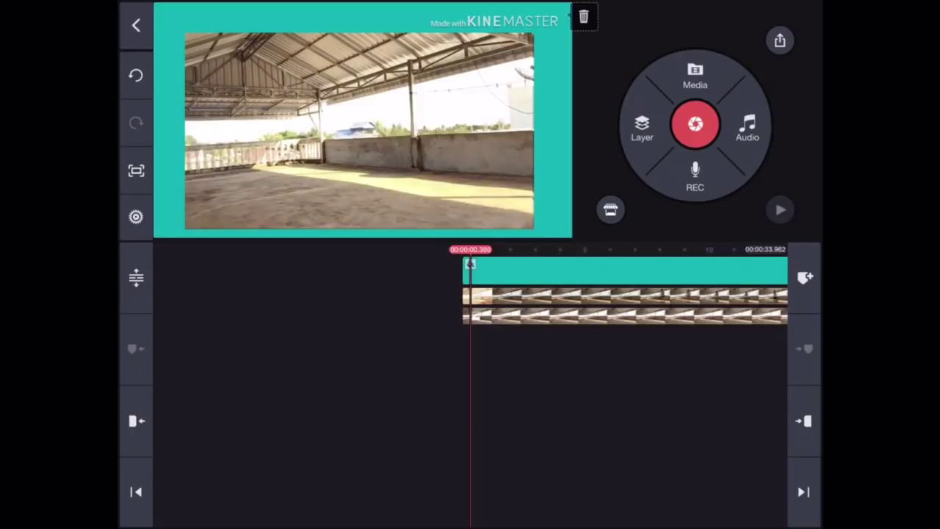
- Play and pause to stop near 11.7 seconds where the man stands on the box
left_click(780, 210)
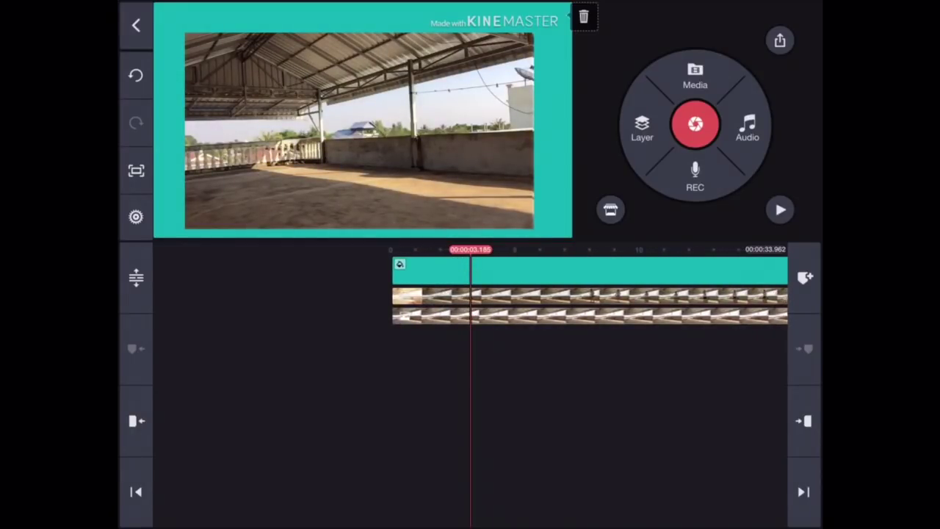
left_click(780, 210)
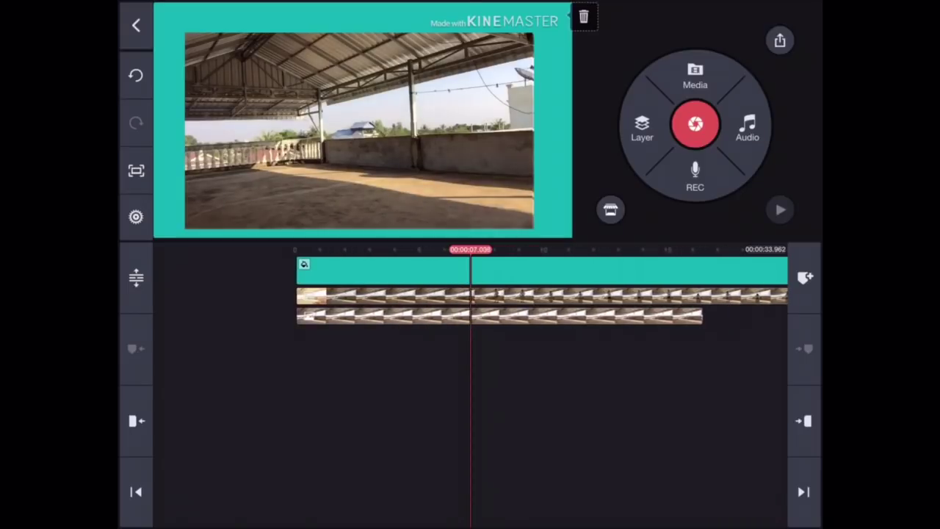
left_click(780, 210)
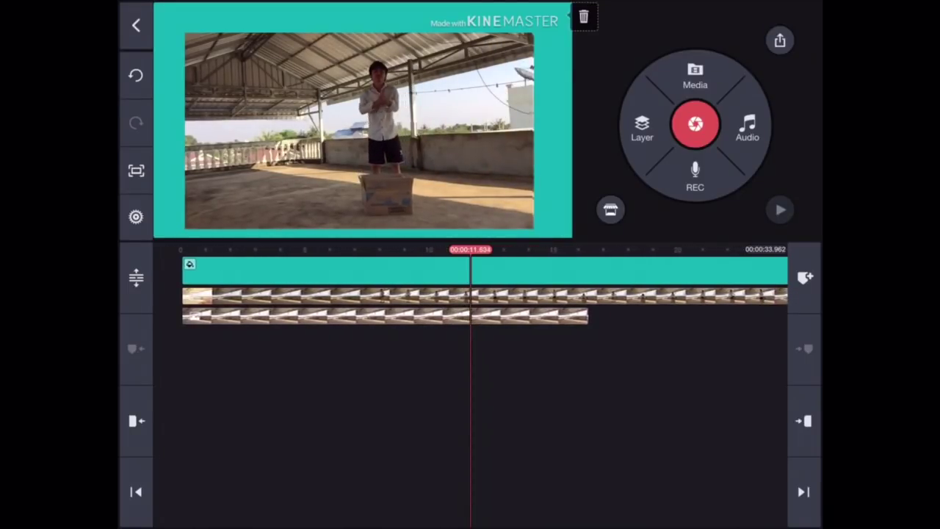
left_click(780, 210)
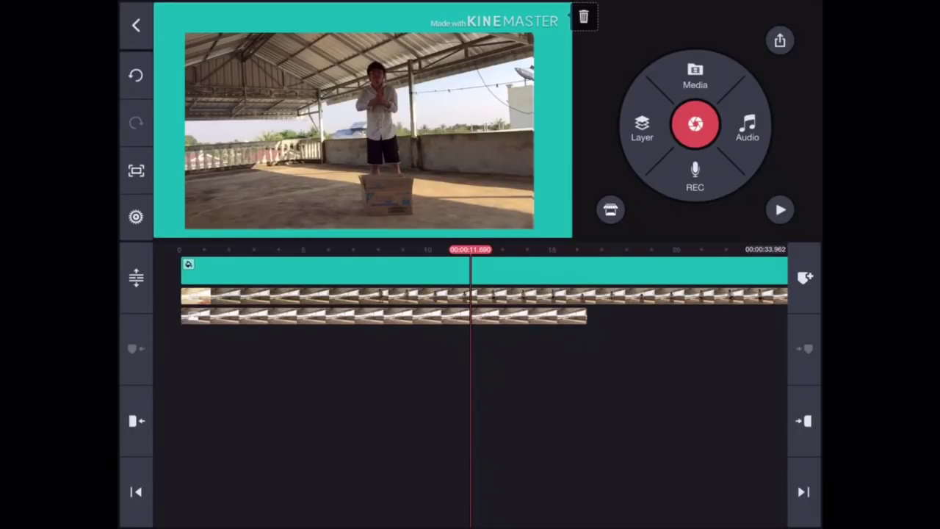
left_click(641, 129)
- Add a solid background-color block as a new photo layer
left_click(580, 33)
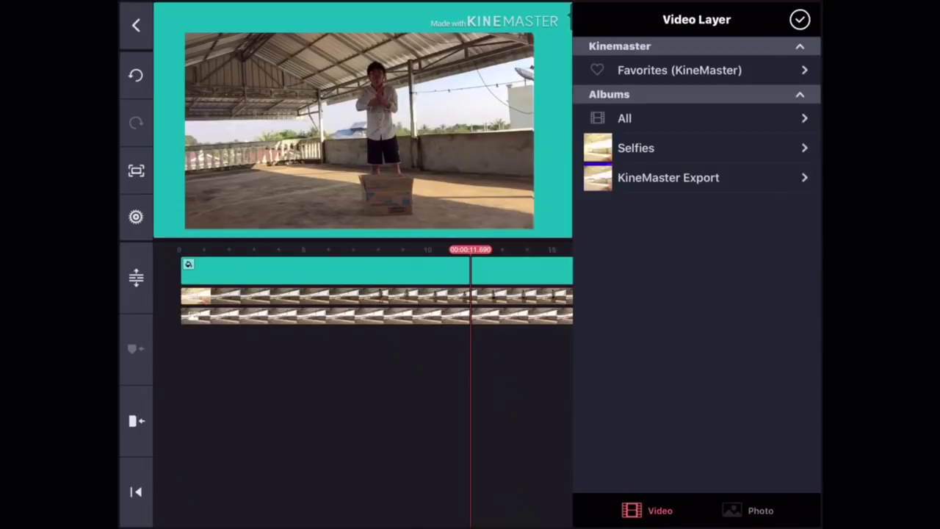
left_click(749, 510)
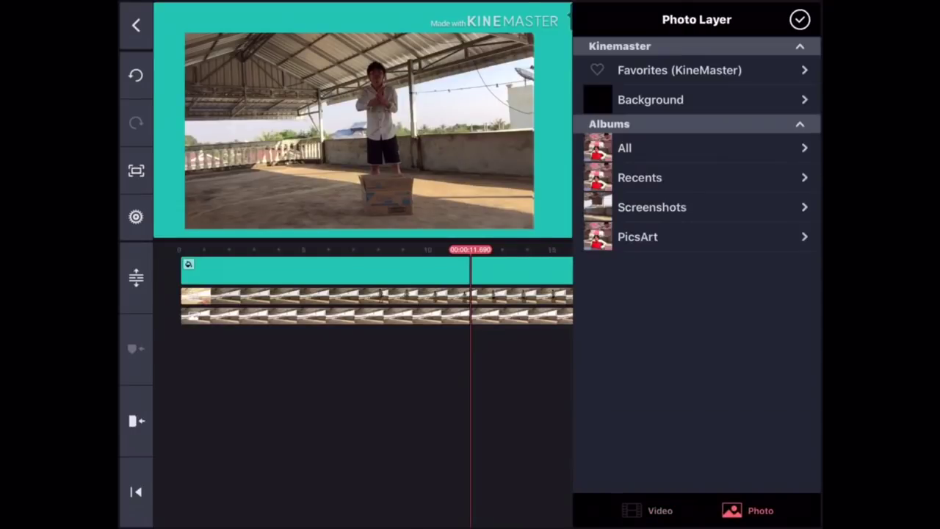
left_click(698, 100)
left_click(654, 58)
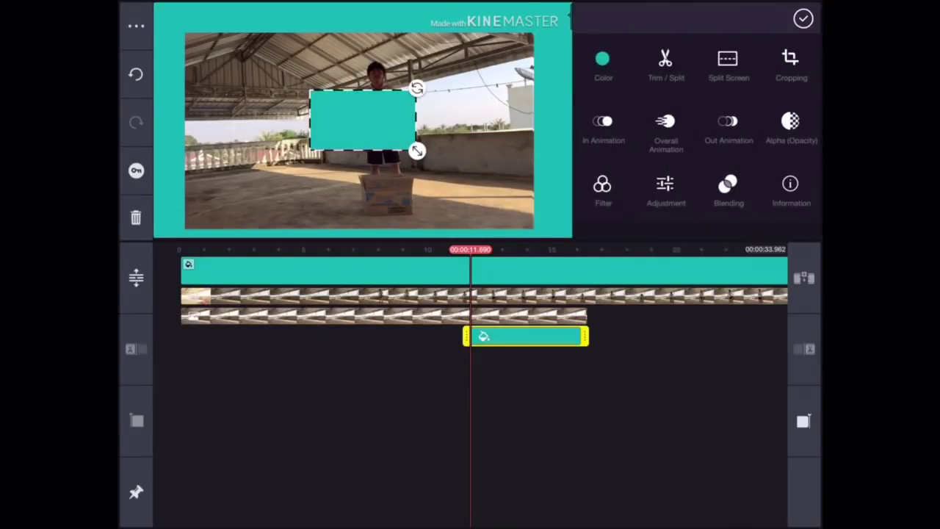
left_click(802, 18)
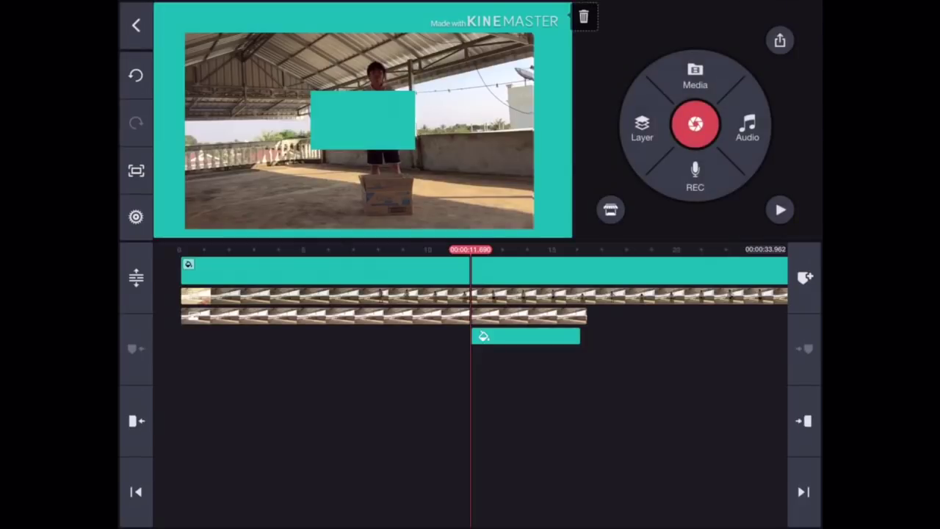
- Recolor the block bright green, rotate it upright and move it to the bottom edge
left_click(525, 336)
left_click(602, 65)
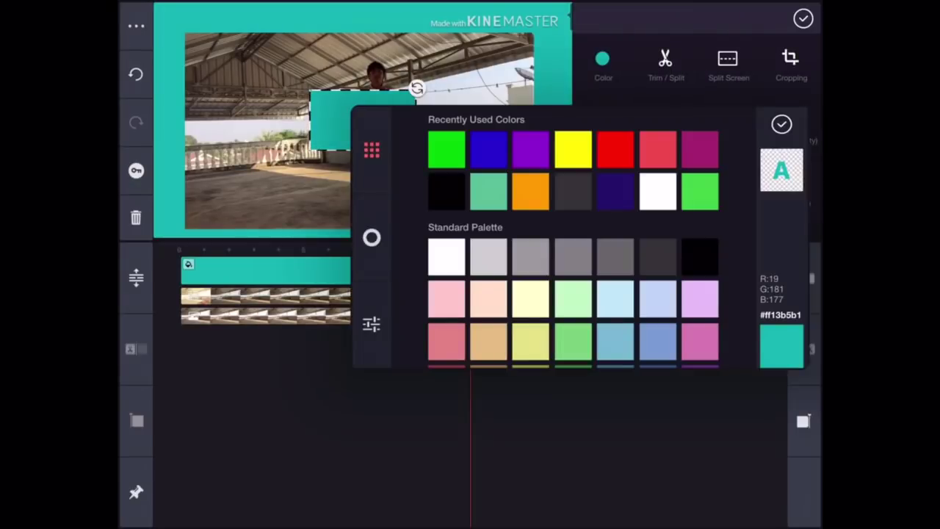
left_click(781, 124)
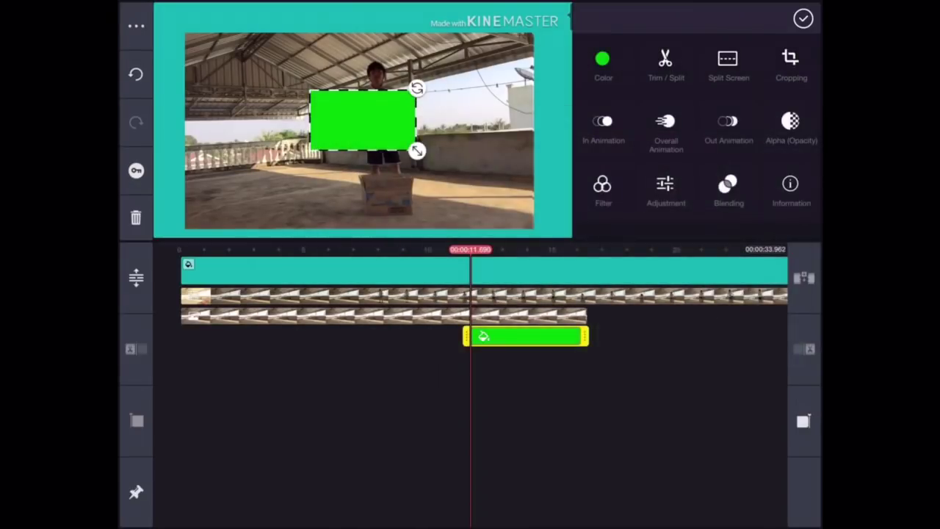
mouse_move(417, 89)
left_mouse_down()
mouse_move(395, 174)
mouse_move(403, 169)
left_mouse_up()
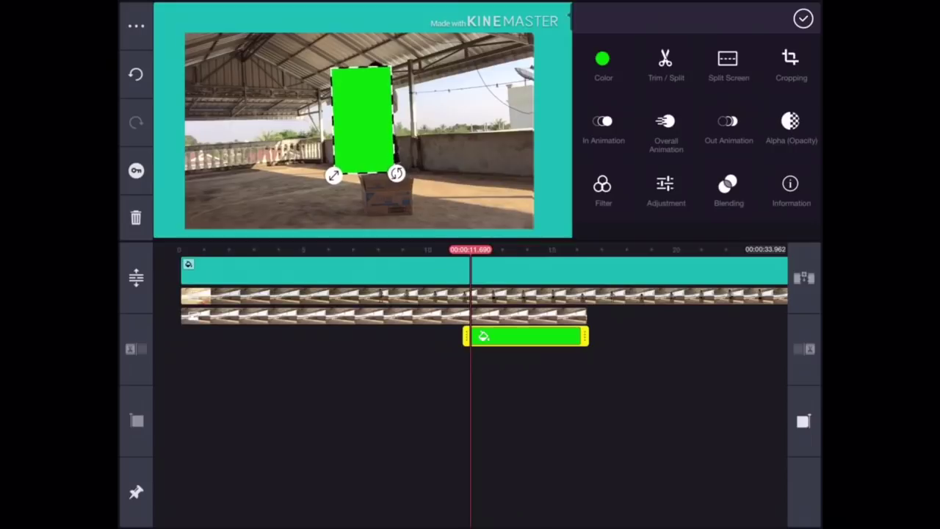
left_click_drag(363, 121, 401, 229)
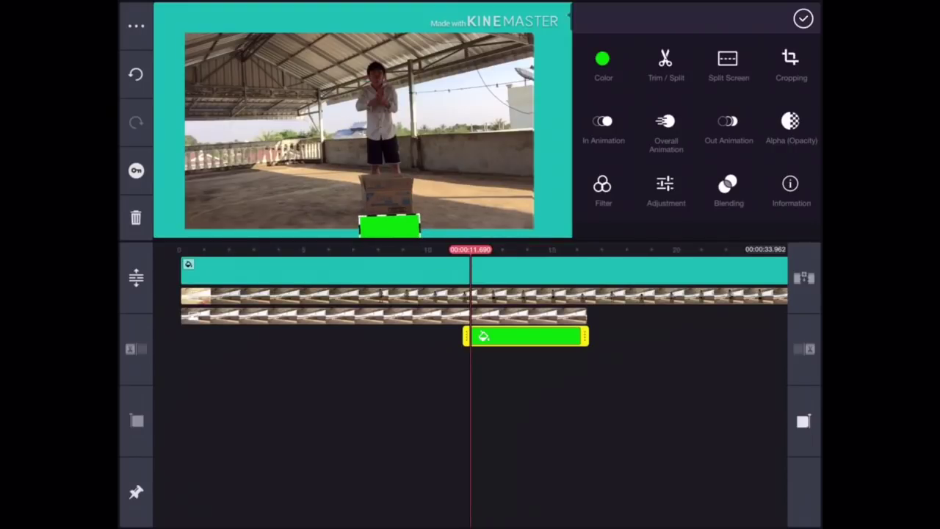
- Finish the green block edit and adjust the second video layer on the timeline
left_click(803, 18)
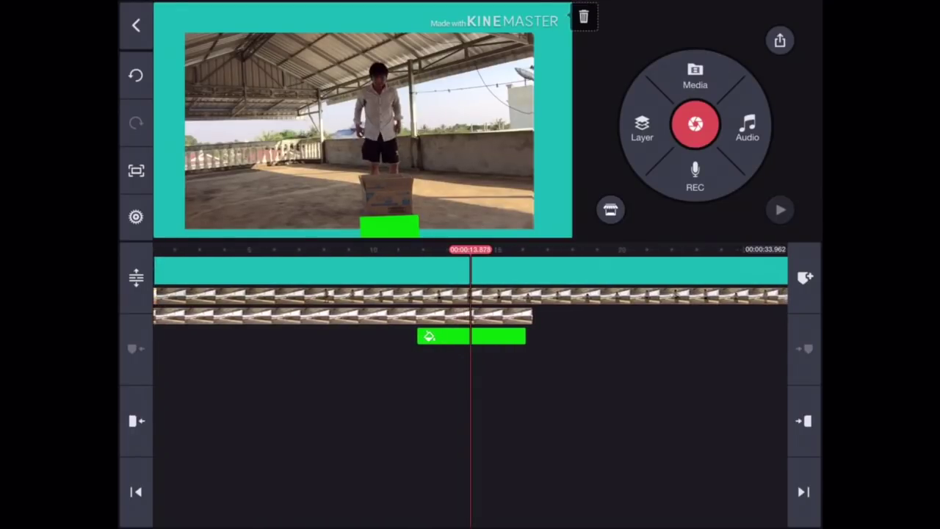
left_click(330, 317)
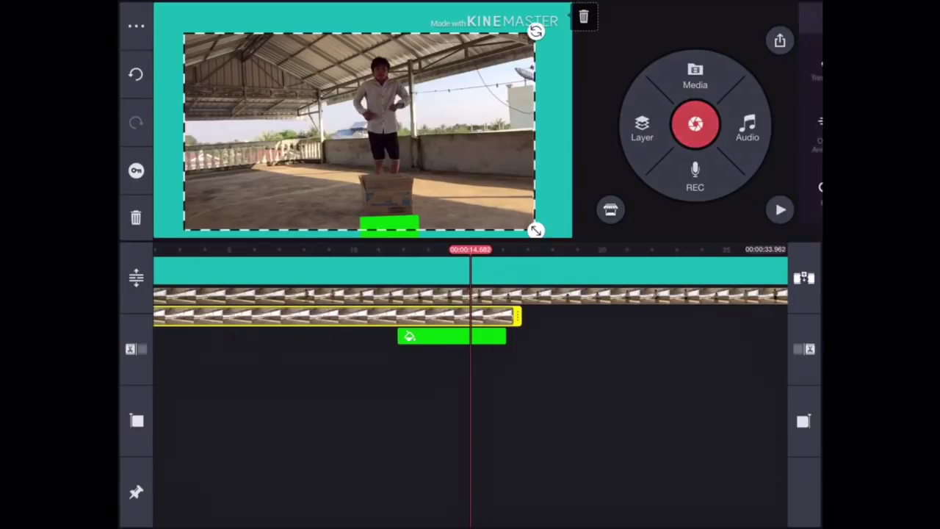
left_click_drag(367, 367, 514, 368)
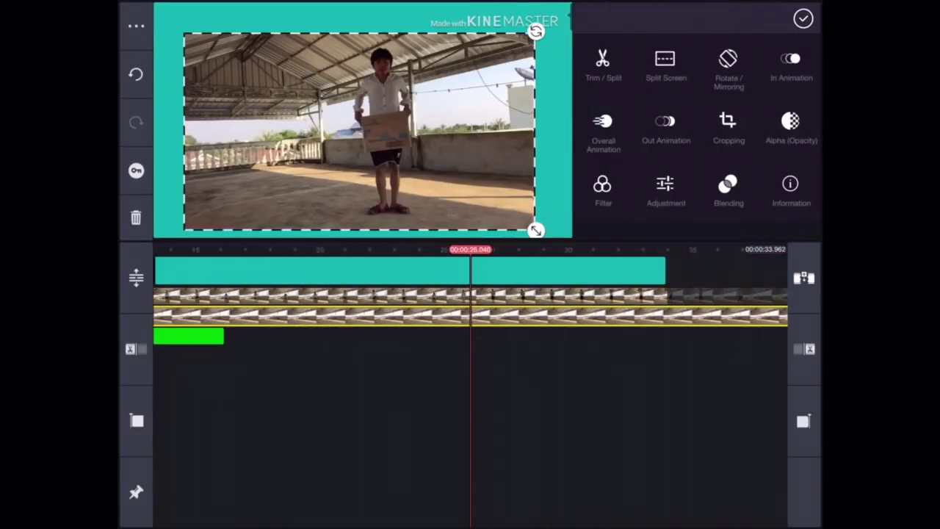
left_click(803, 18)
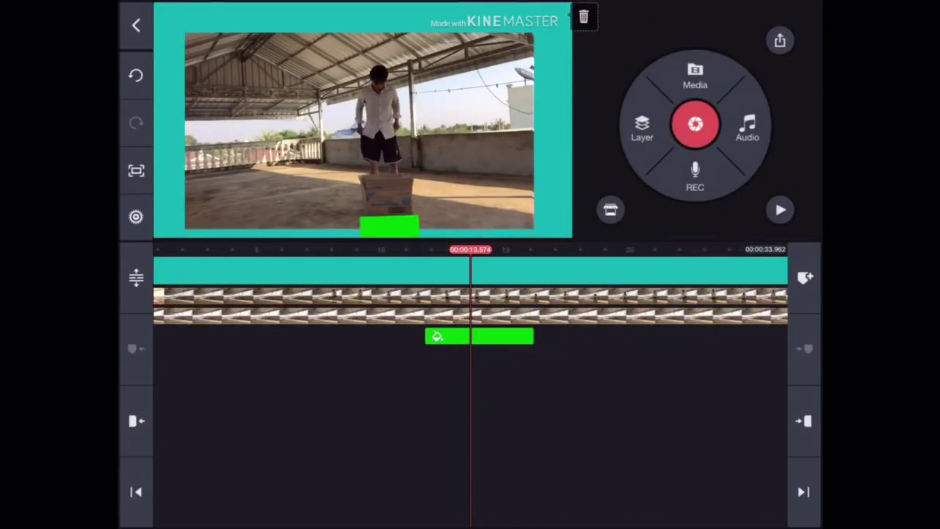
- Extend the green block layer much further in time and preview to about 24.5 seconds
left_click(477, 336)
left_click_drag(533, 336, 786, 336)
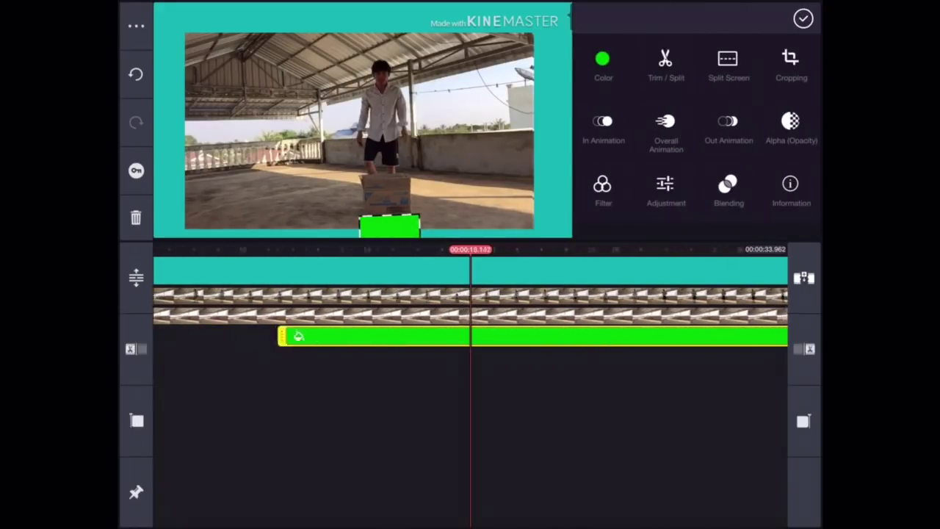
left_click(803, 18)
left_click(780, 209)
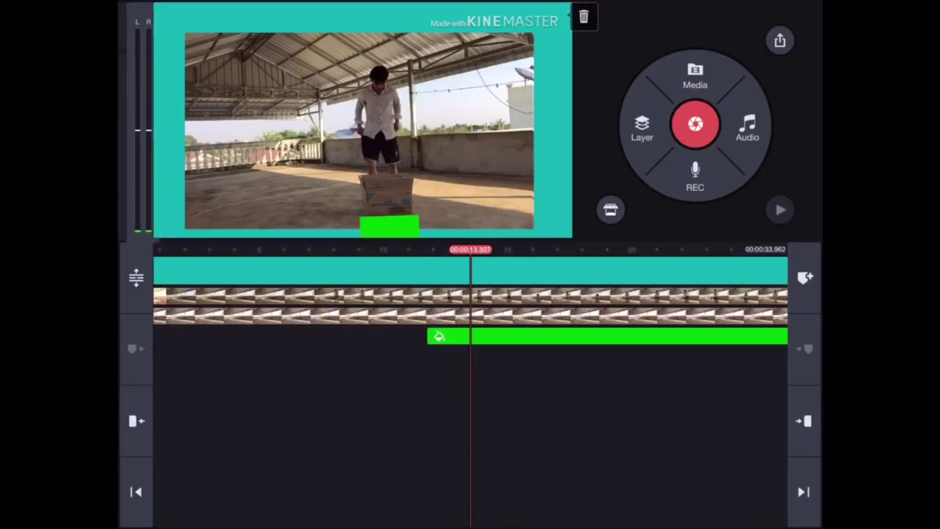
left_click(780, 209)
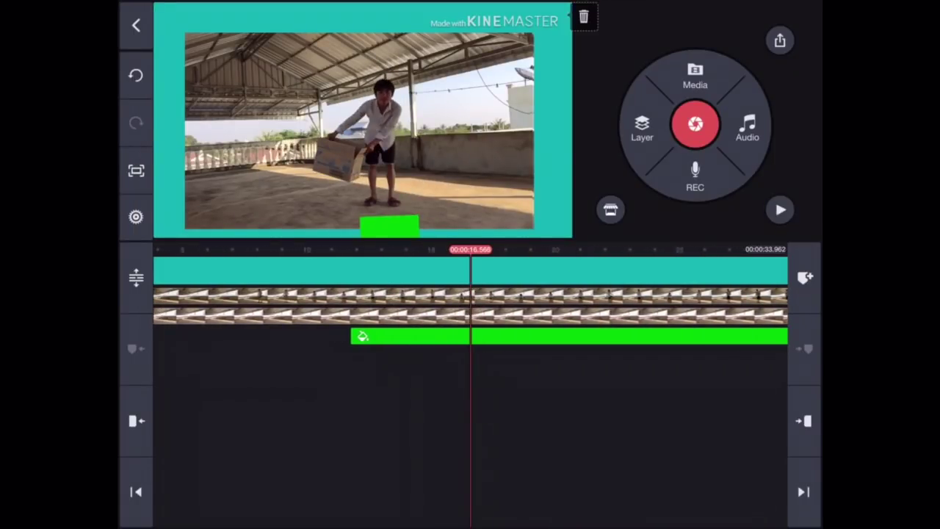
left_click(779, 209)
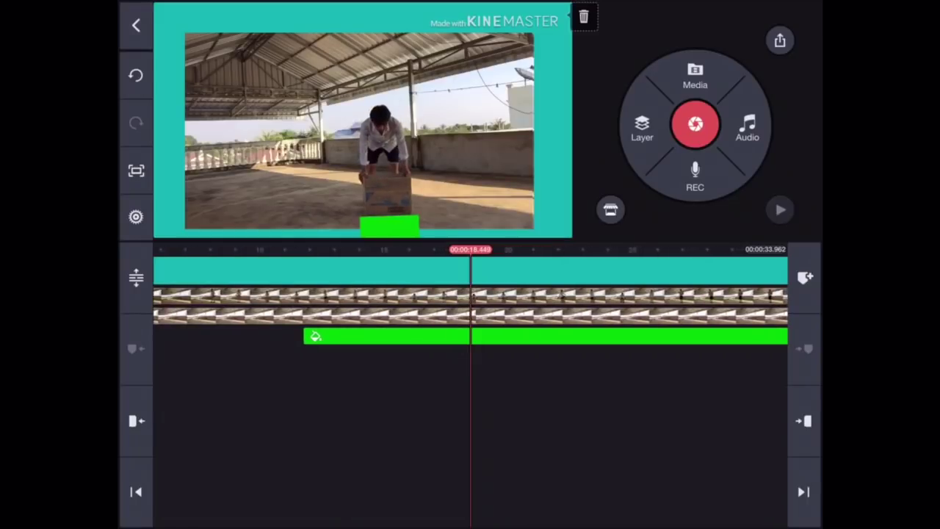
left_click(780, 209)
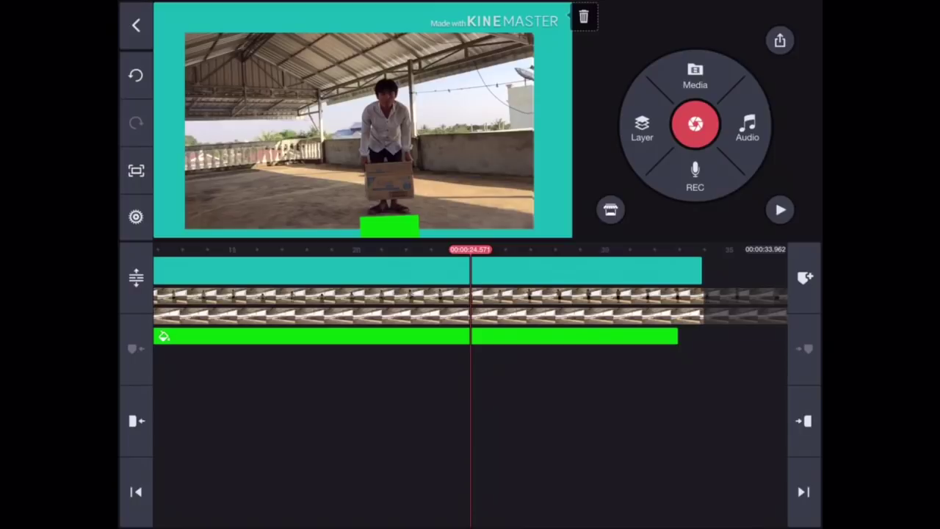
- Keyframe the green block from about 25 to 27 seconds, stretching it taller up to the box
left_click(389, 224)
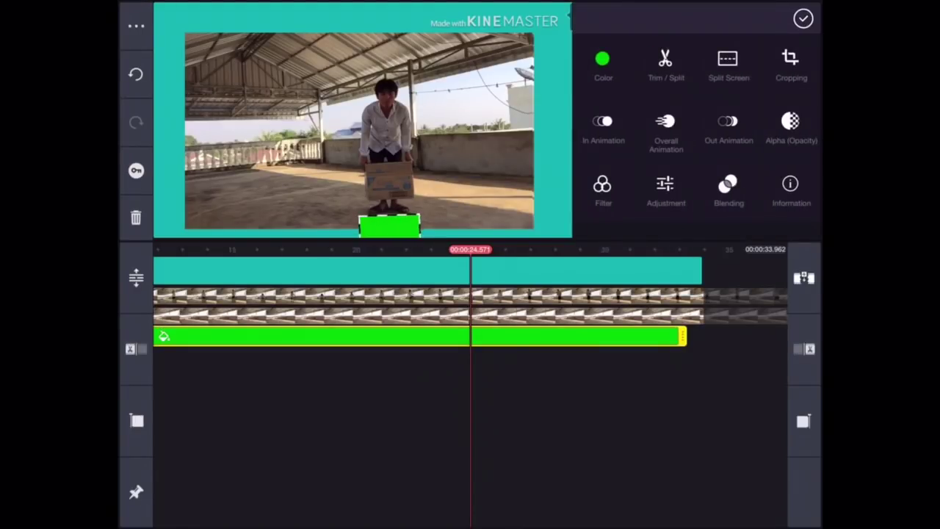
left_click(136, 170)
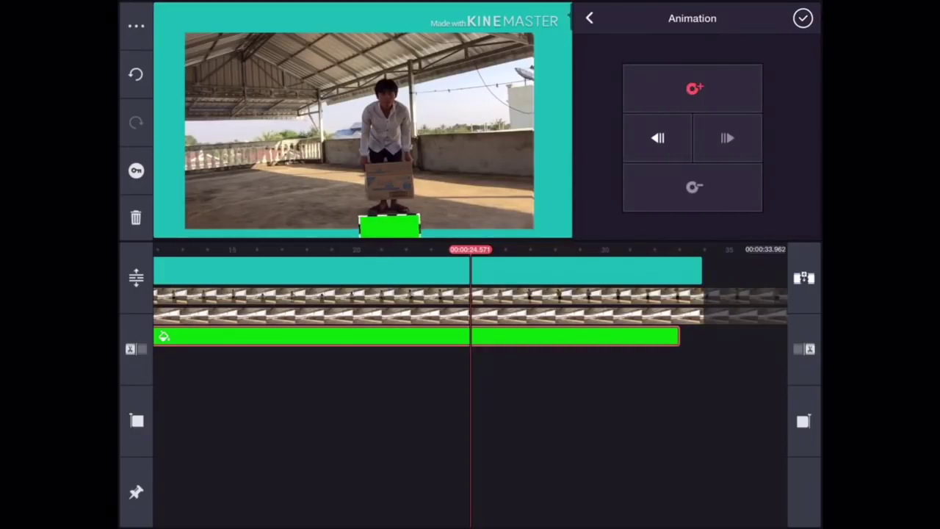
left_click(693, 88)
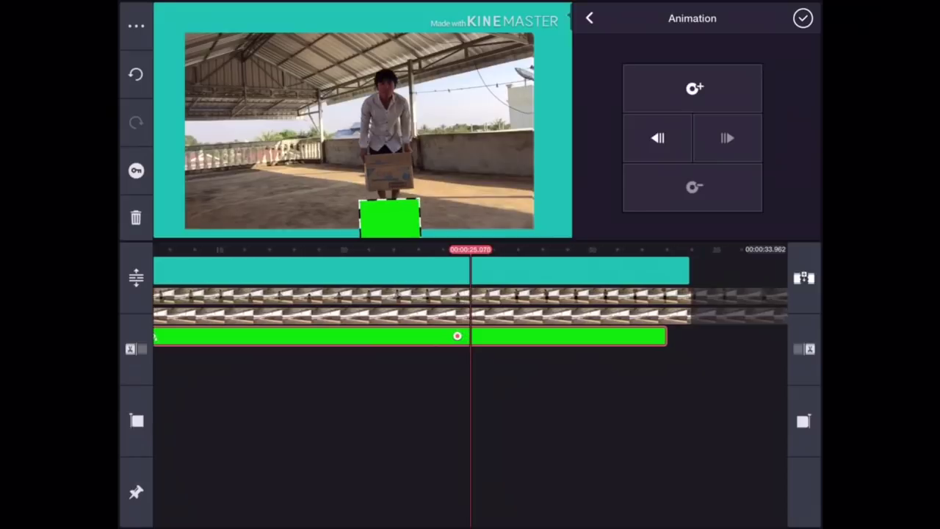
left_click(694, 88)
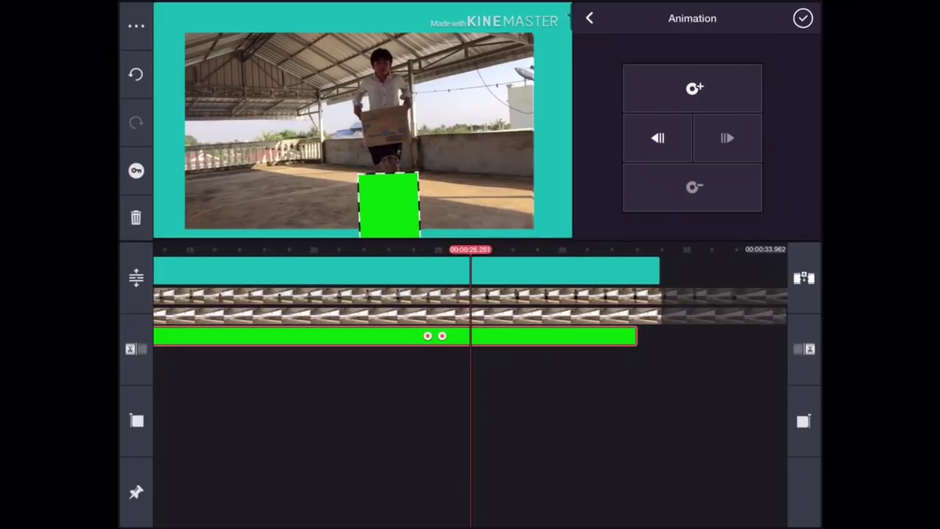
left_click(694, 89)
left_click_drag(389, 180, 387, 147)
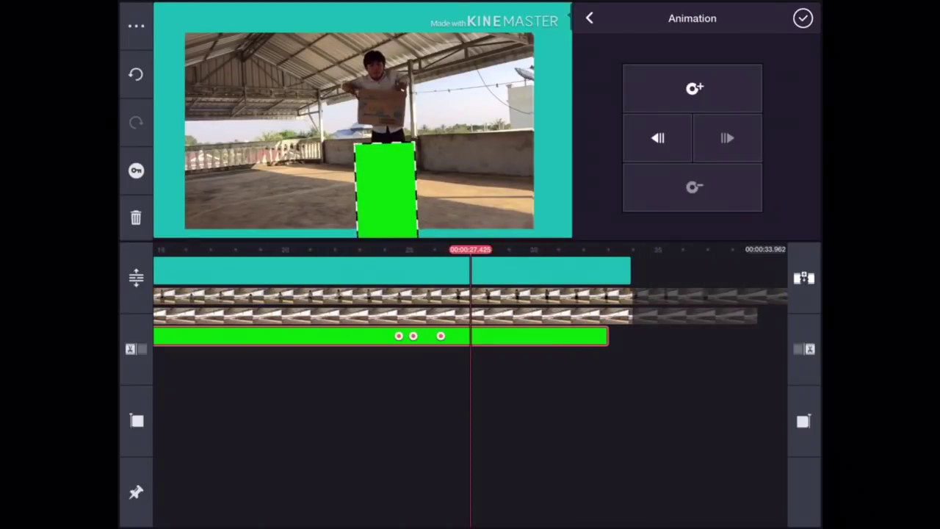
left_click(695, 89)
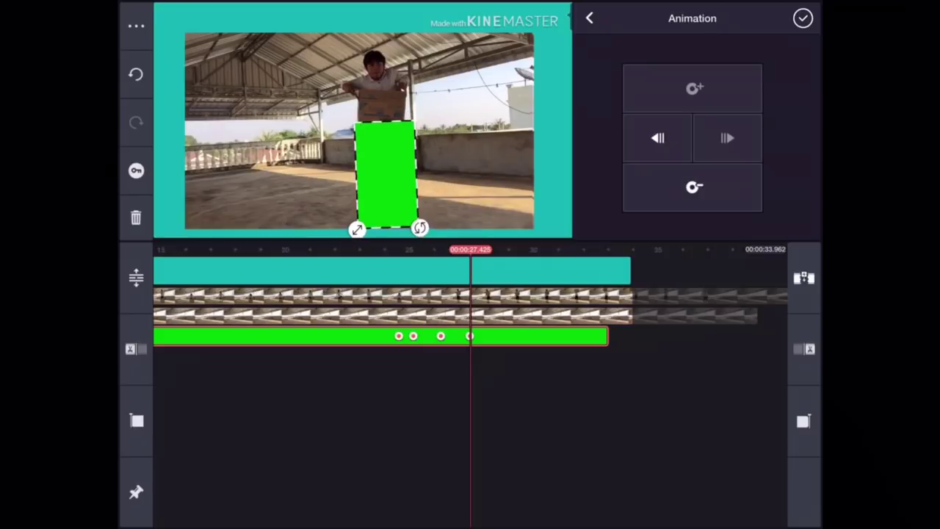
left_click(803, 18)
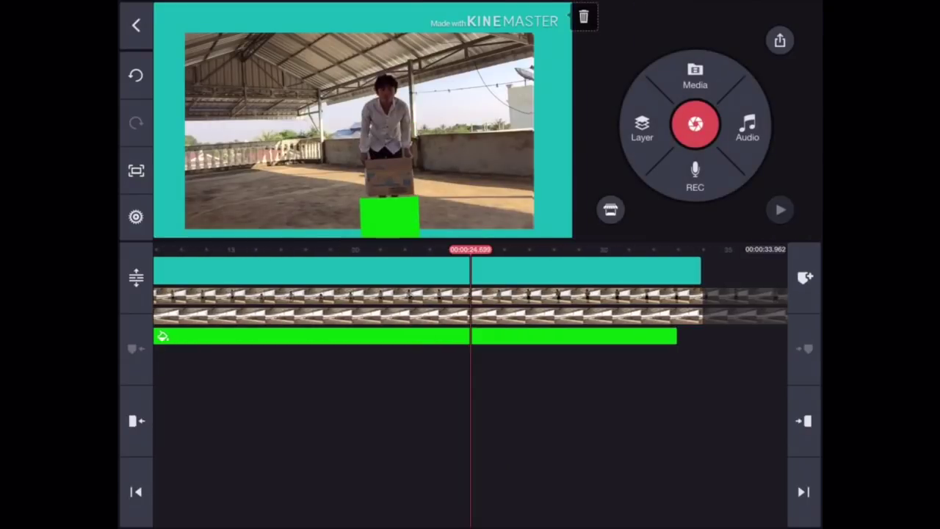
left_click(779, 209)
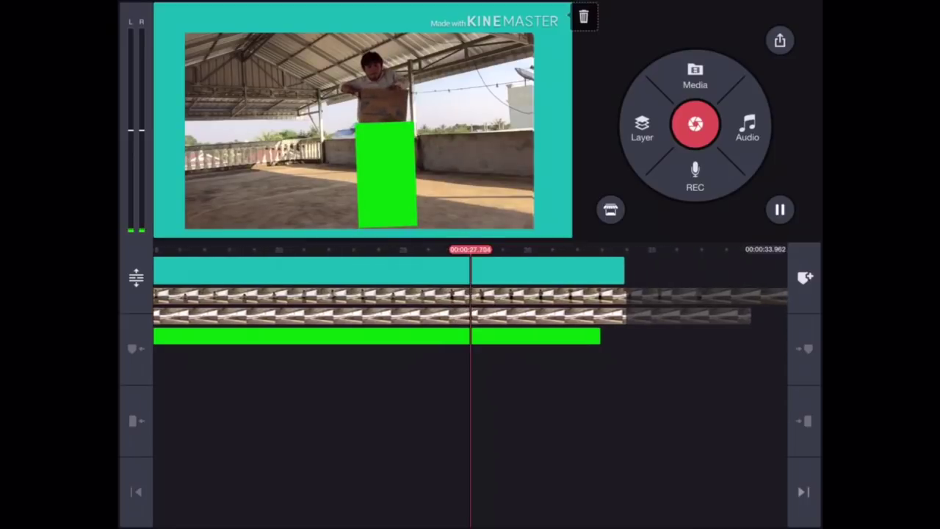
left_click(780, 210)
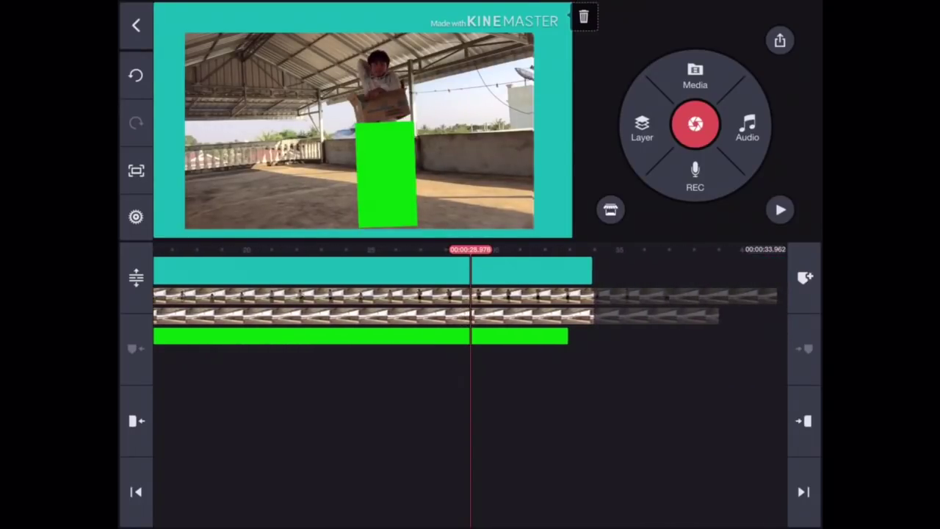
- Add the peach background swatch as a new layer and recolor it bright green
left_click(641, 129)
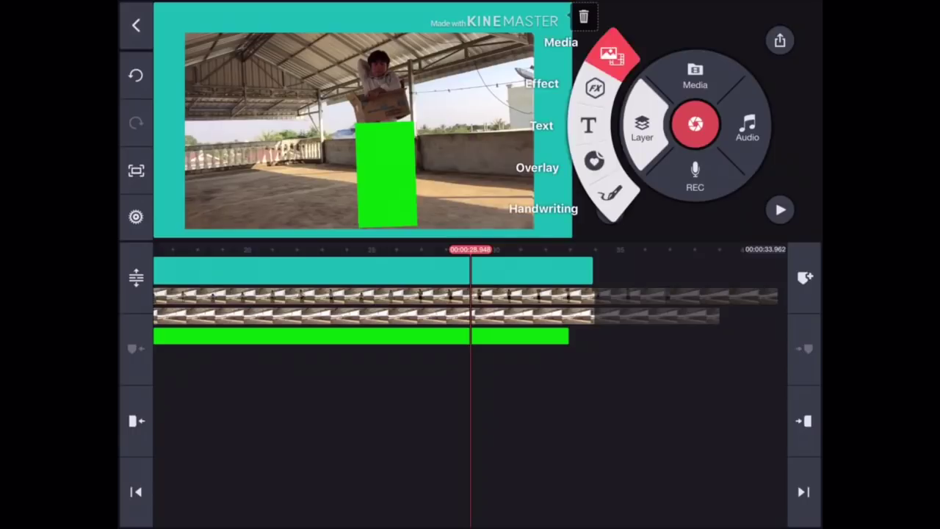
left_click(602, 44)
left_click(749, 510)
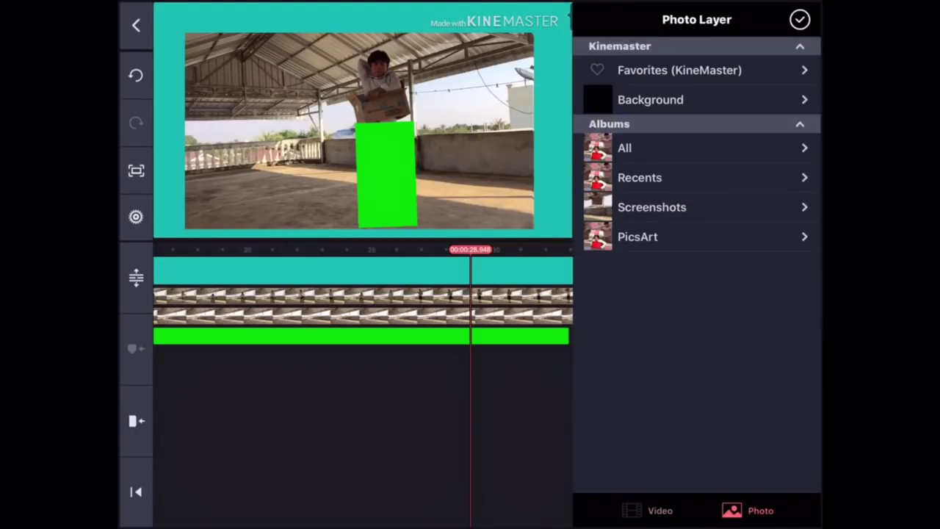
left_click(661, 100)
left_click(602, 114)
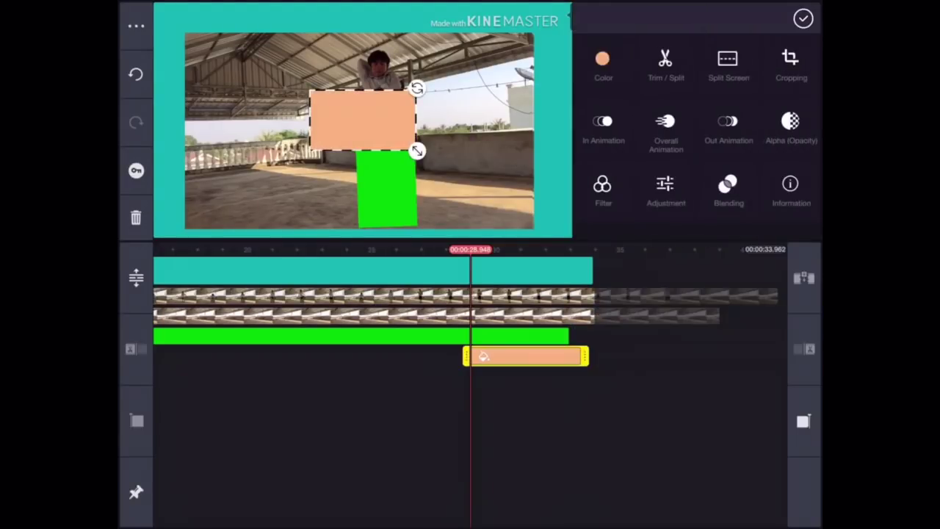
left_click(602, 64)
left_click(446, 149)
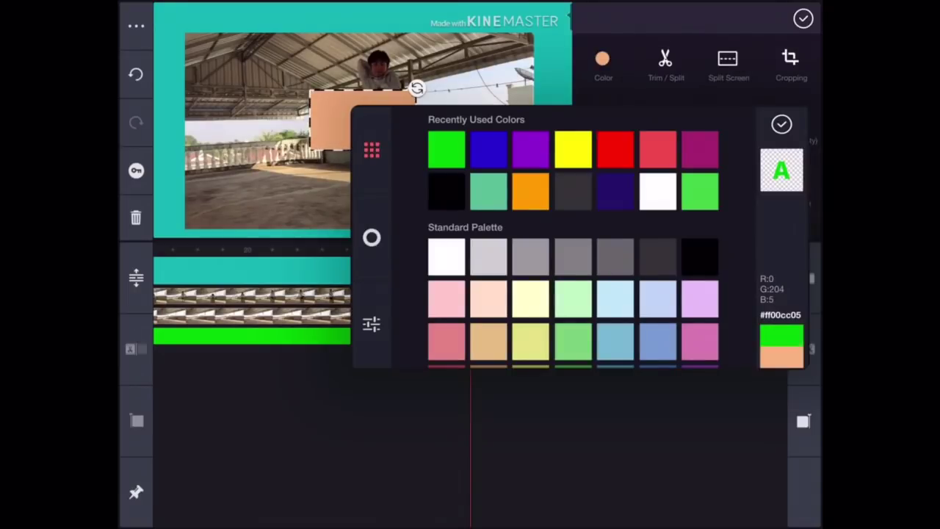
left_click(782, 124)
- Place the green block above the first one with a slight tilt for keyframing
left_click_drag(360, 125, 400, 184)
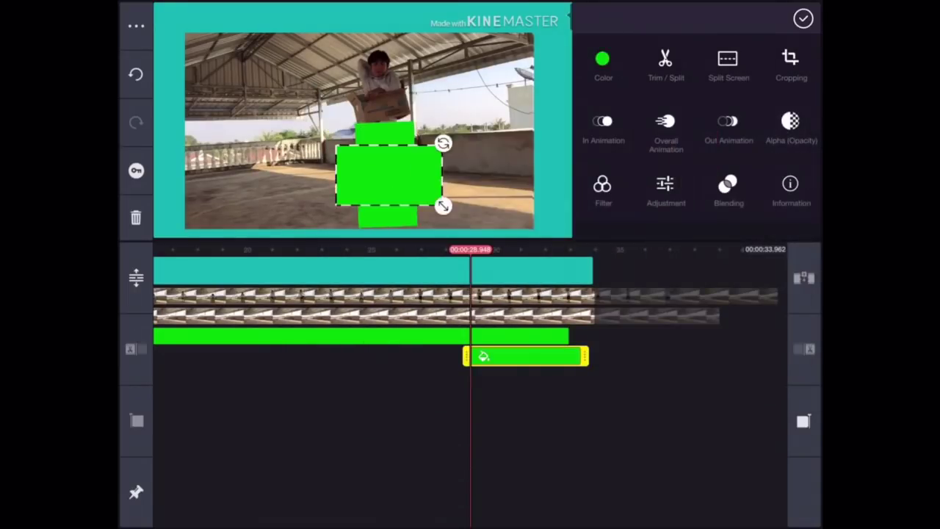
left_click_drag(454, 155, 444, 126)
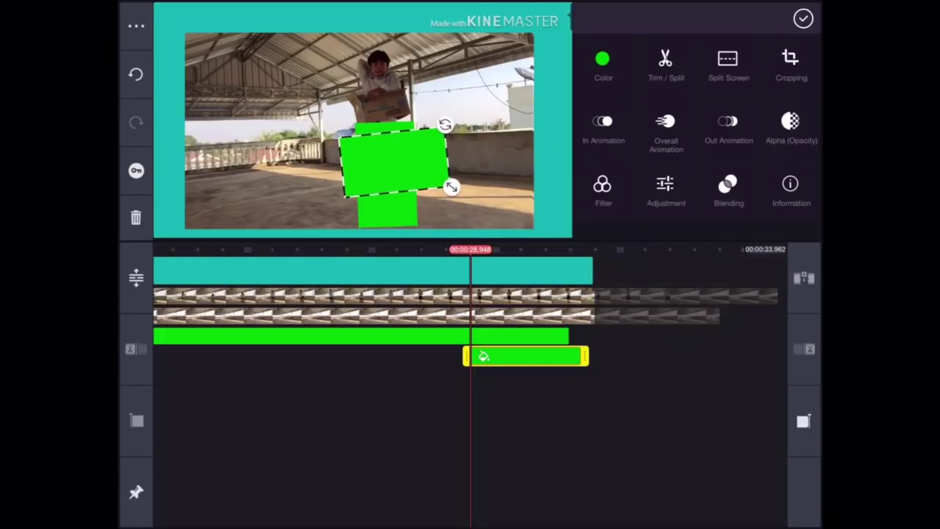
left_click_drag(392, 162, 393, 147)
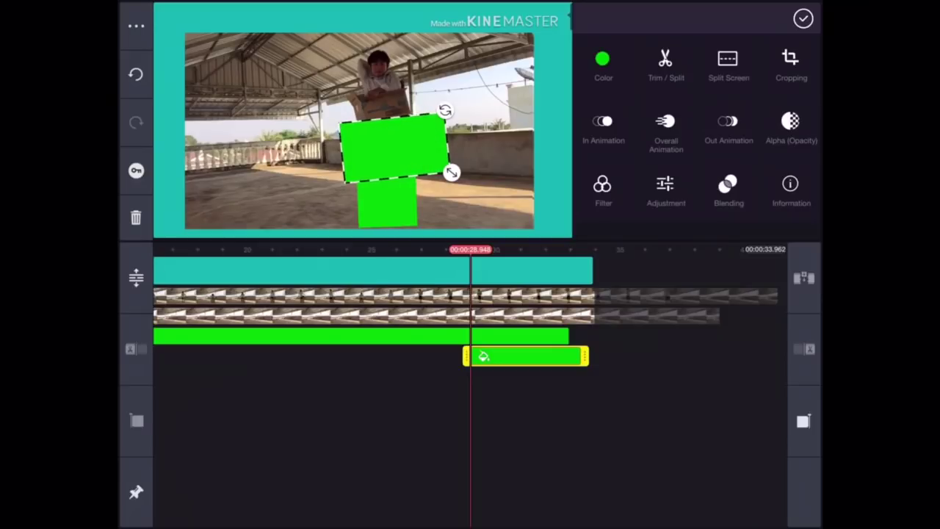
left_click(665, 131)
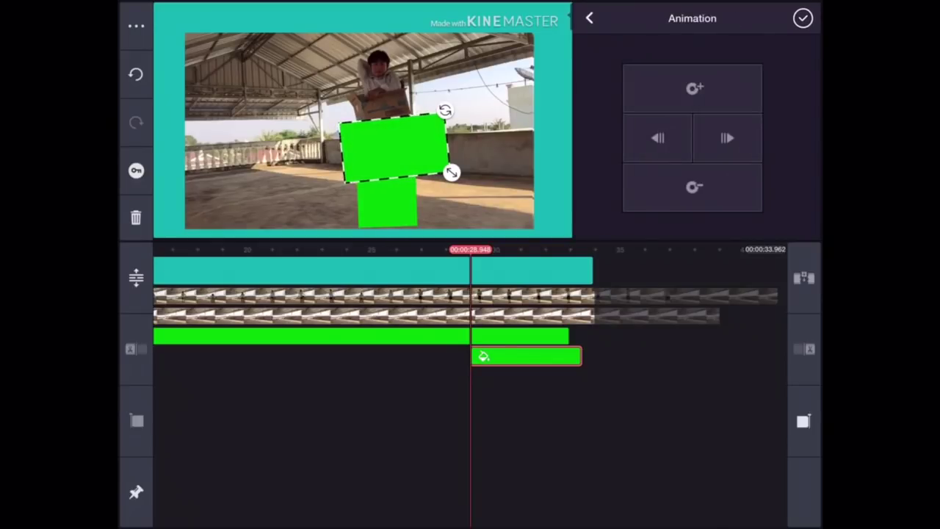
- Add keyframes around 30–31.5 seconds moving the block up with the box, then play it
left_click_drag(367, 308, 359, 308)
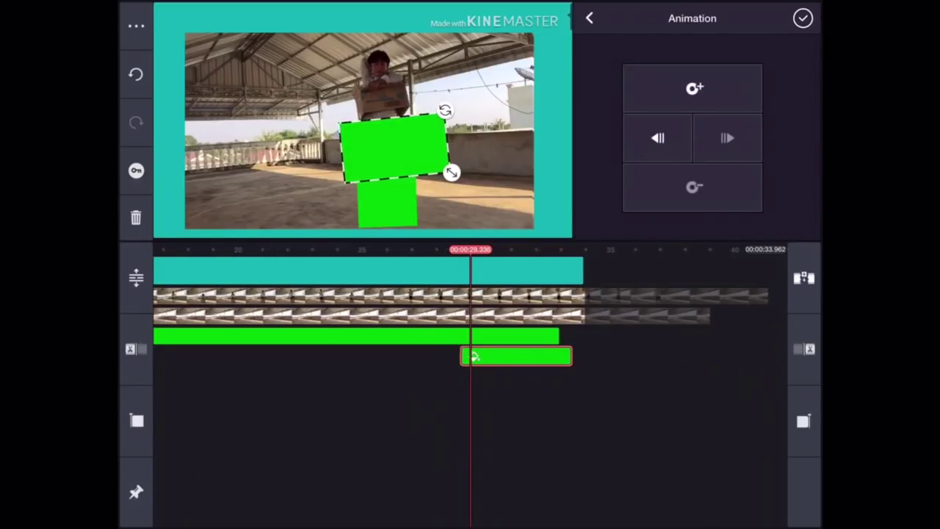
left_click(694, 88)
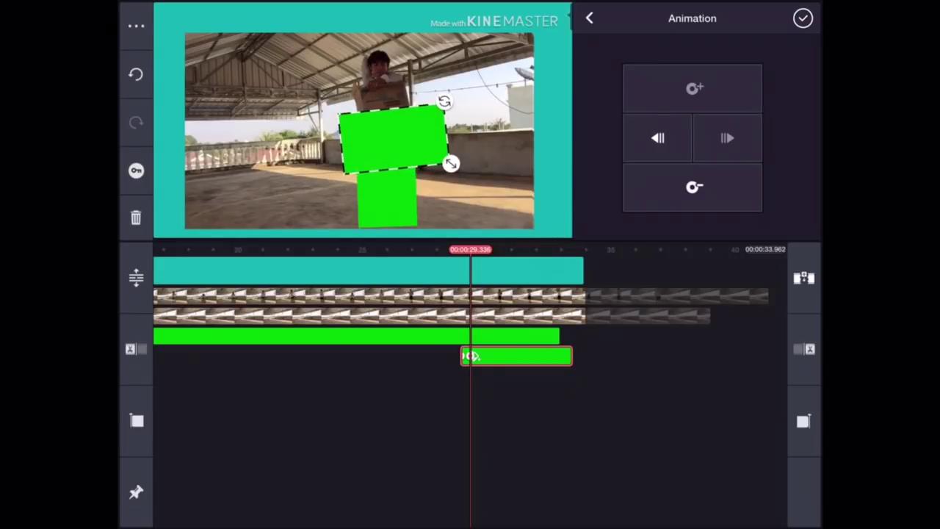
left_click_drag(367, 309, 350, 309)
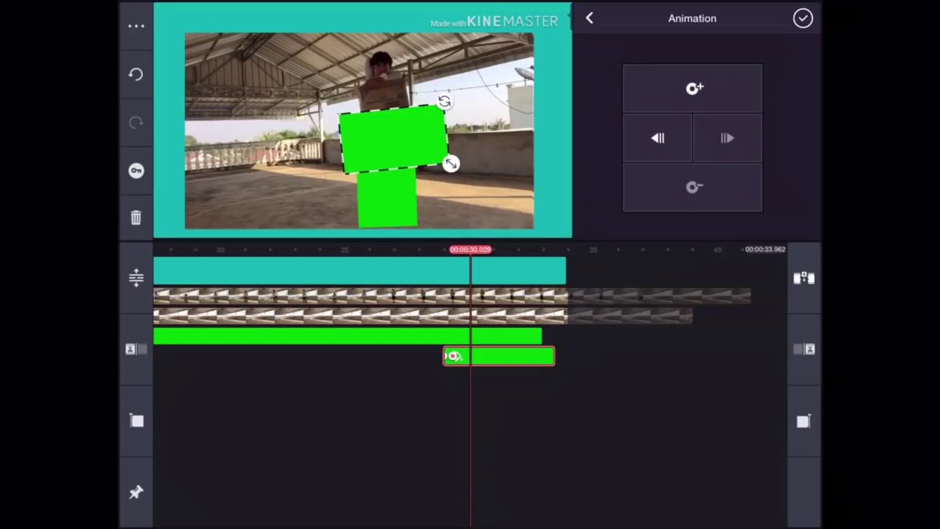
left_click(695, 88)
left_click_drag(367, 309, 357, 308)
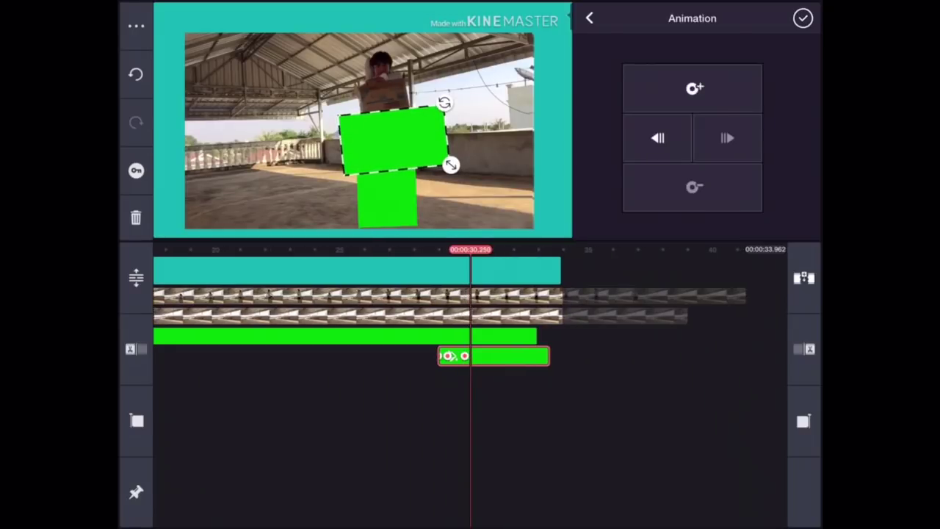
left_click(695, 88)
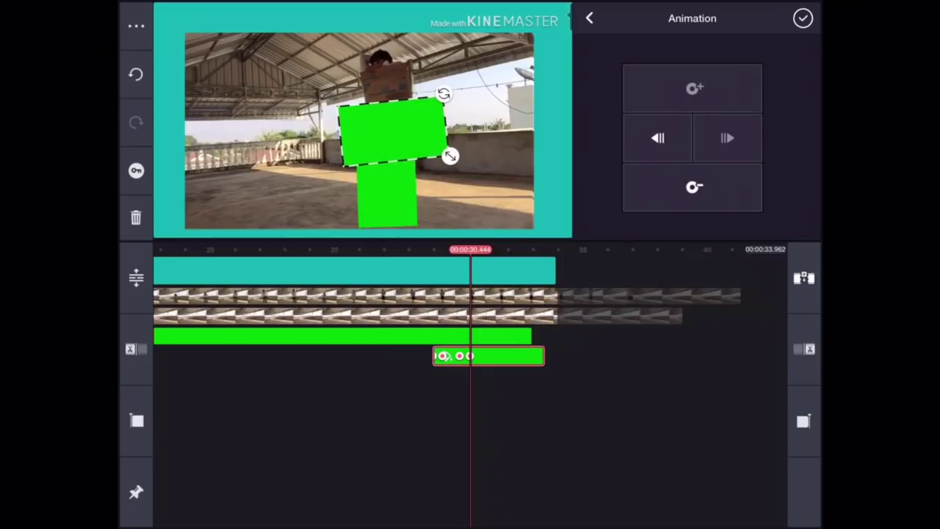
left_click_drag(367, 309, 340, 309)
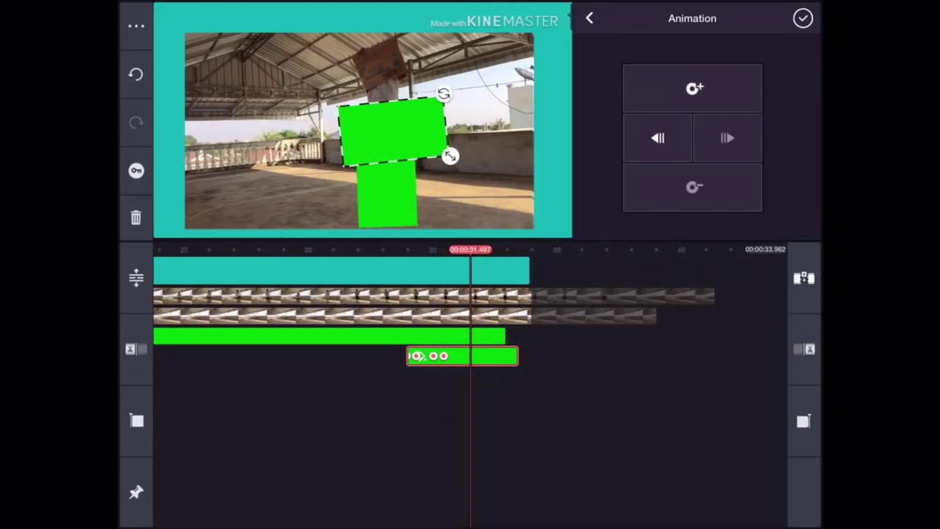
left_click_drag(393, 132, 393, 118)
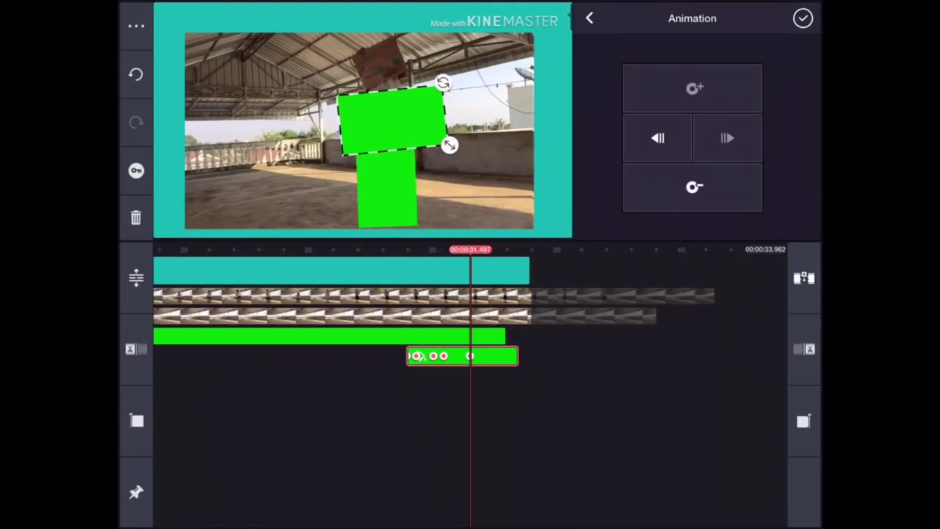
left_click(803, 19)
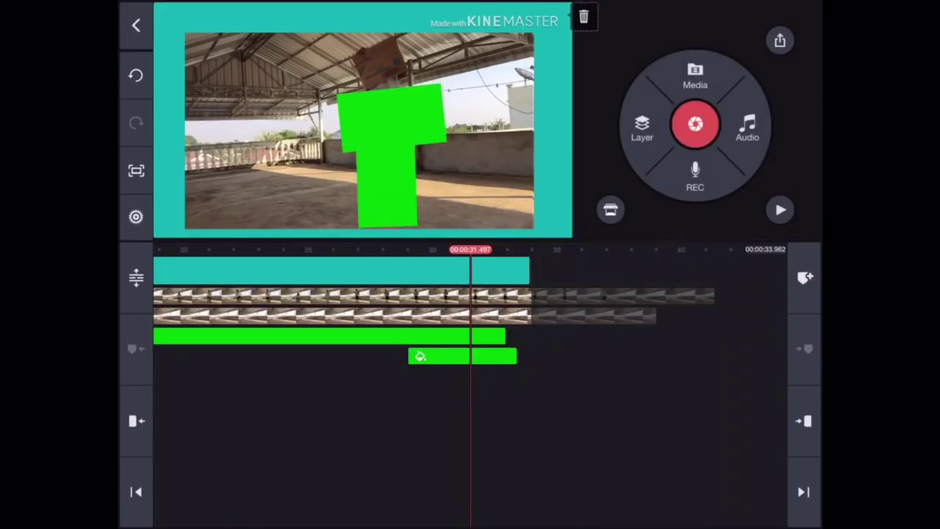
left_click(779, 210)
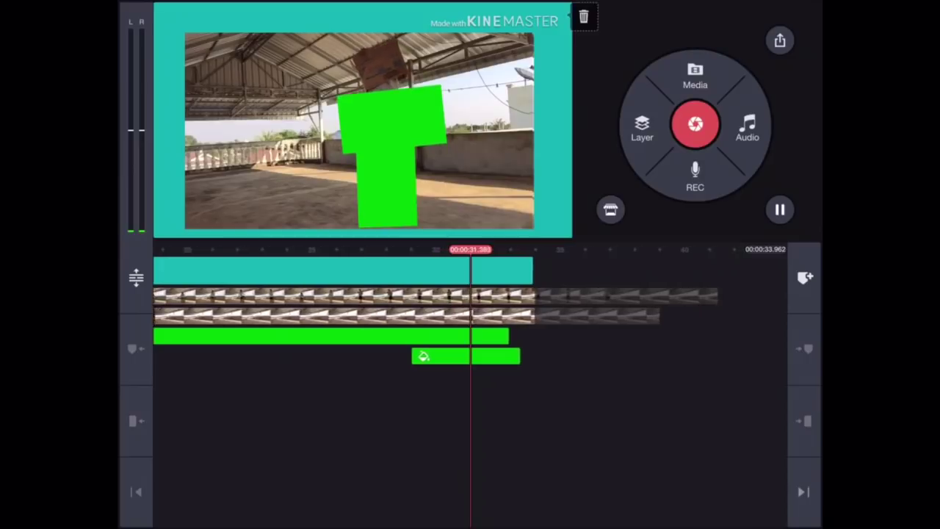
- Stop playback, step back slightly, and add the peach background swatch as a layer
left_click(779, 210)
left_click_drag(367, 308, 374, 309)
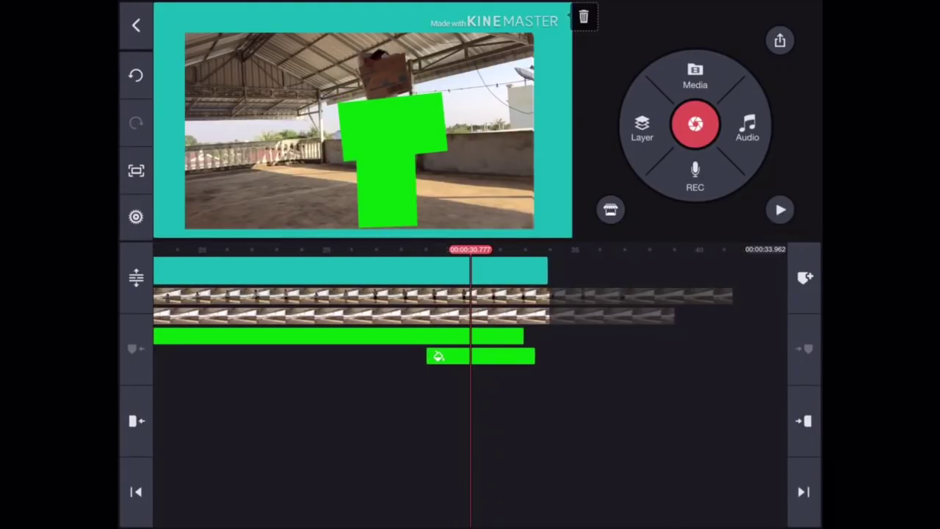
left_click(642, 126)
left_click(581, 31)
left_click(661, 118)
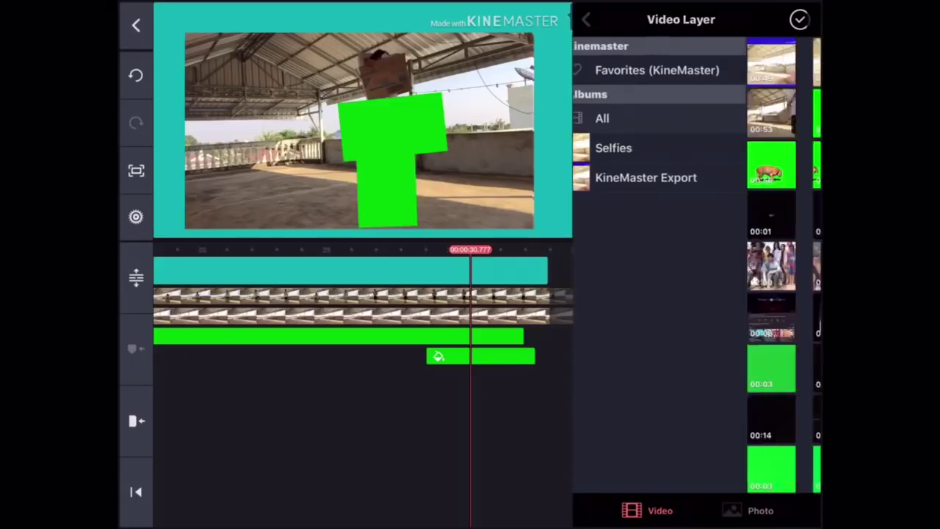
left_click(749, 510)
left_click(661, 100)
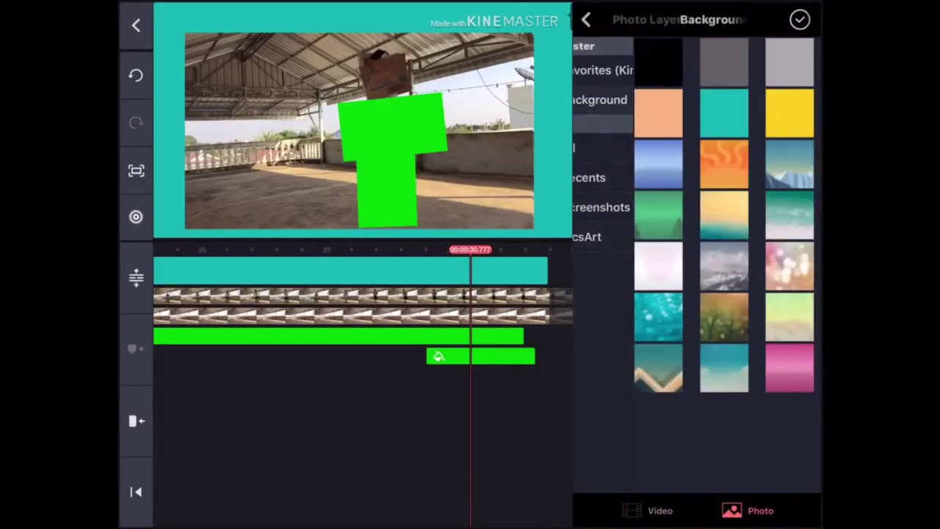
left_click(659, 114)
- Recolor the block bright green, tilt it and move it right above the upper block
left_click(602, 64)
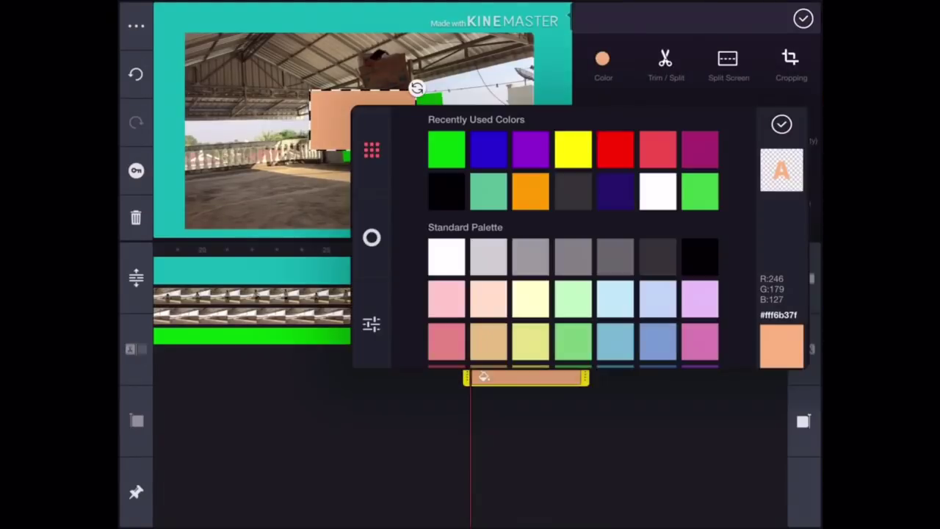
left_click(446, 148)
left_click(781, 124)
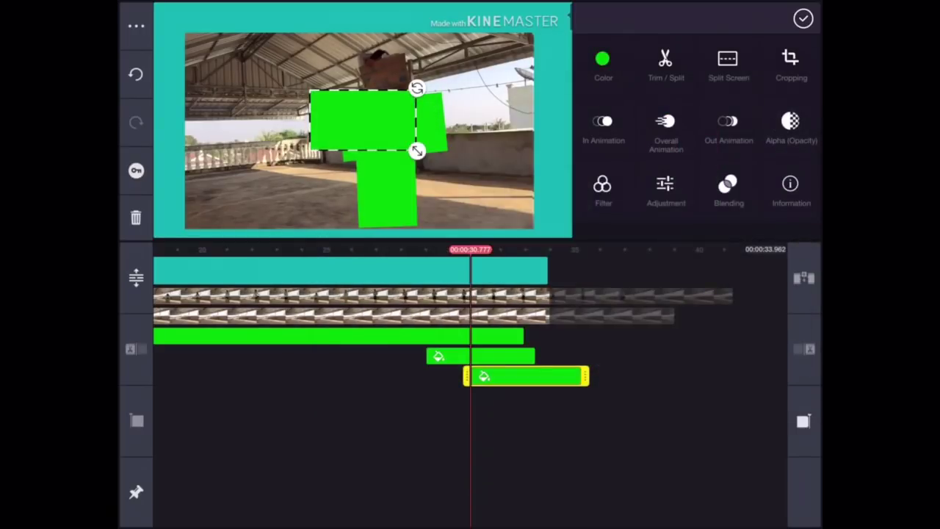
left_click_drag(416, 150, 424, 138)
left_click_drag(364, 121, 400, 122)
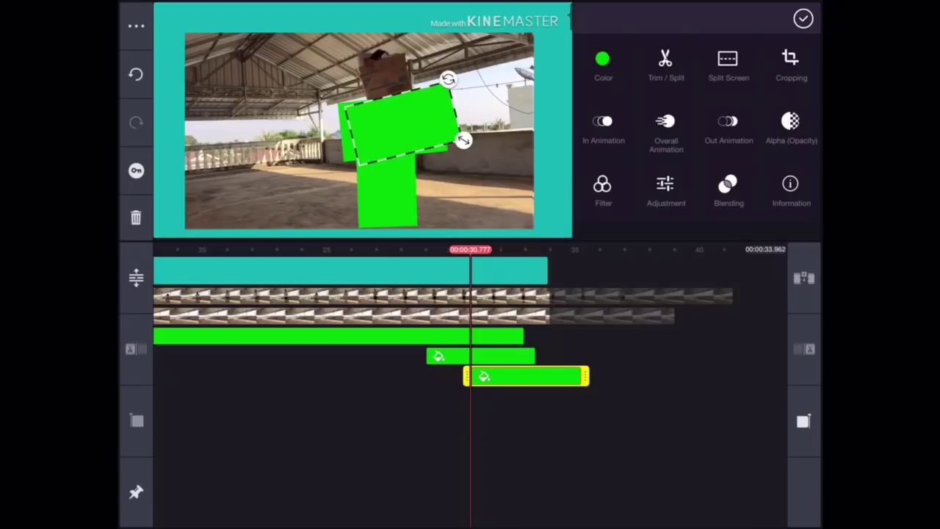
left_click(803, 18)
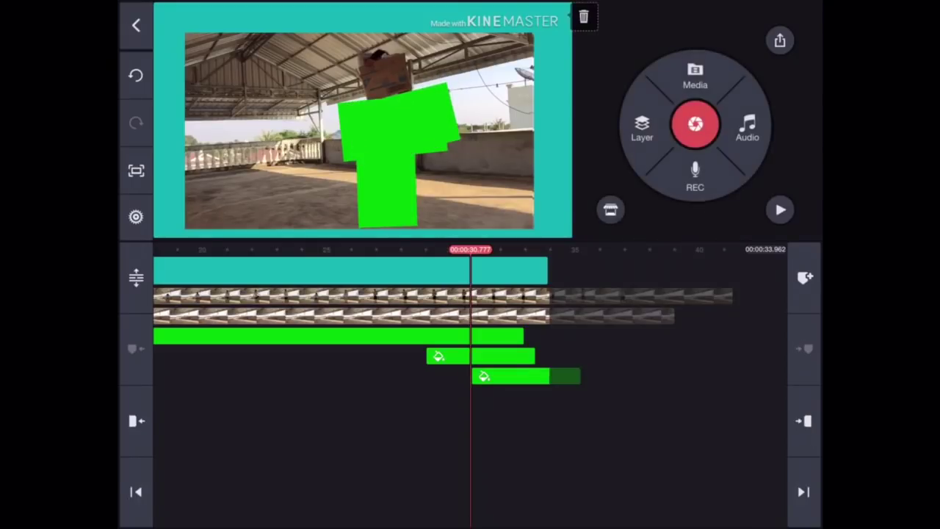
- Keyframe the bottom green block at two times so it lifts and tilts with the box
left_click(525, 376)
left_click(661, 124)
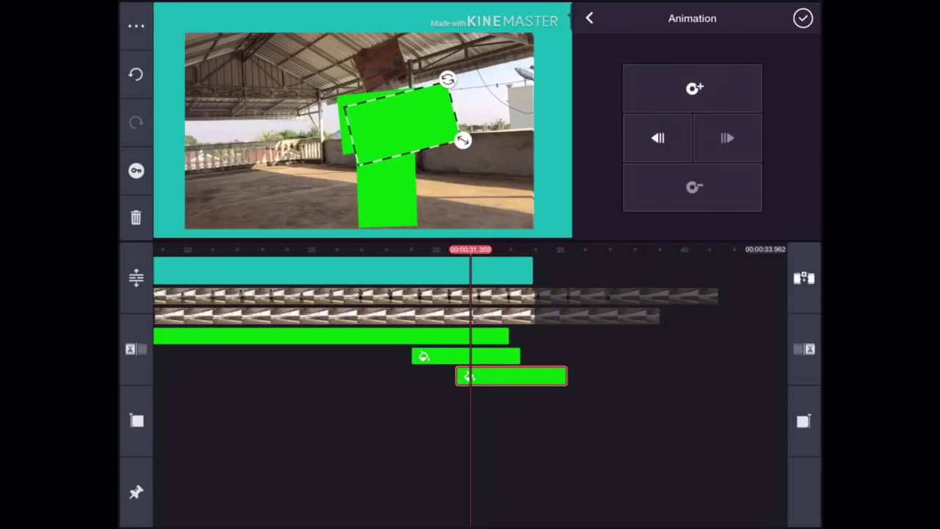
left_click_drag(400, 125, 393, 110)
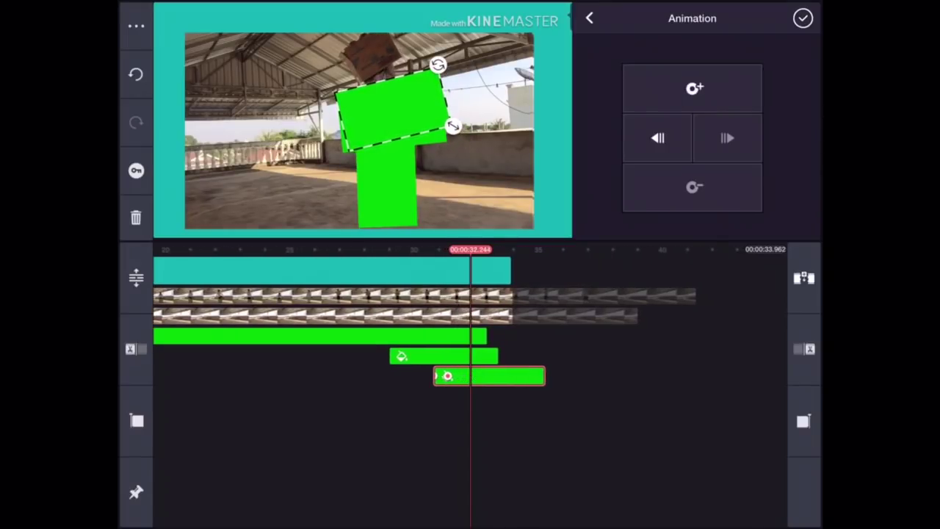
left_click_drag(396, 110, 393, 103)
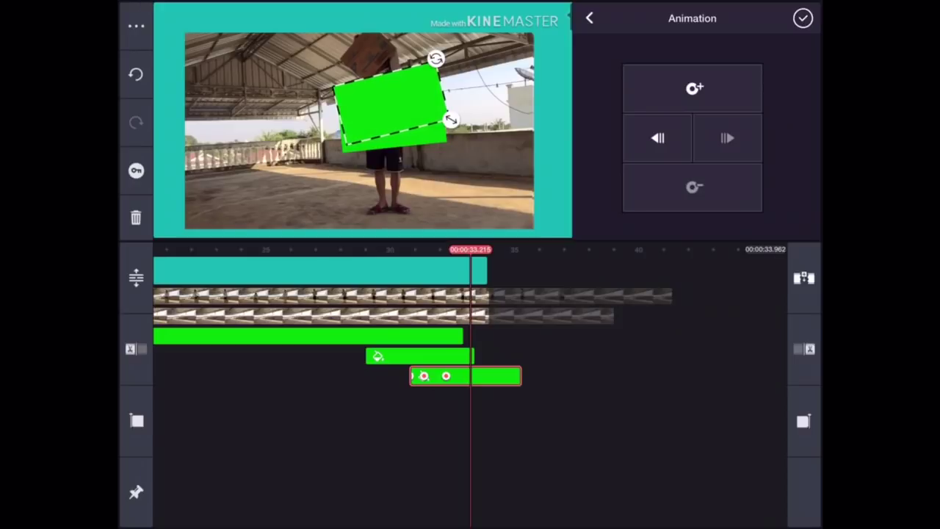
left_click(803, 19)
left_click(780, 209)
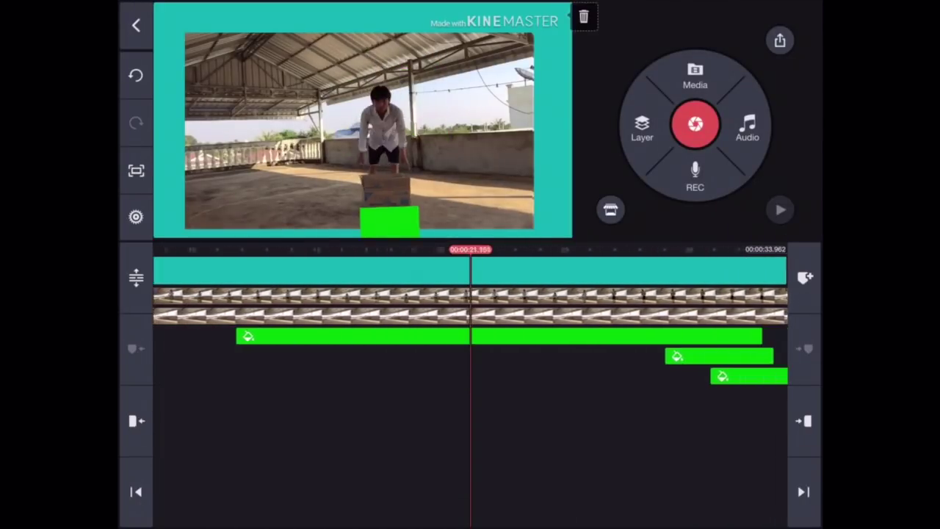
left_click(780, 209)
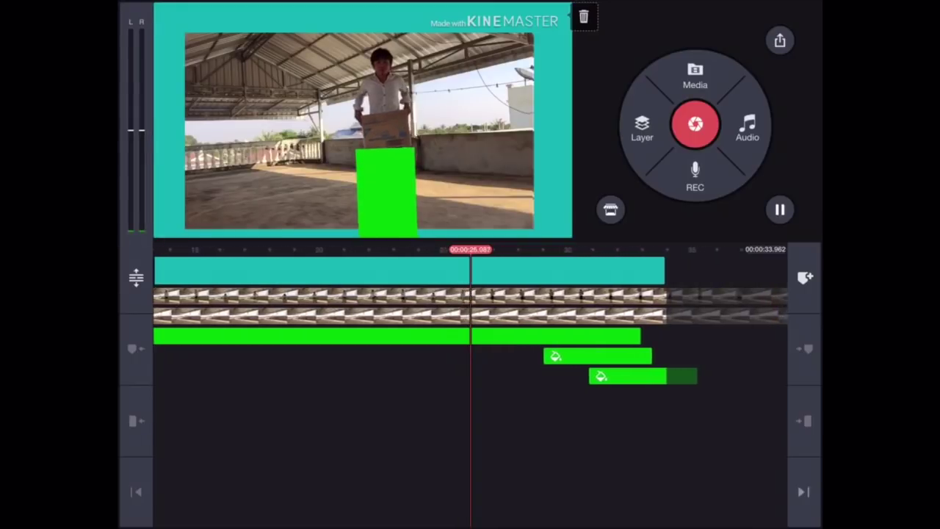